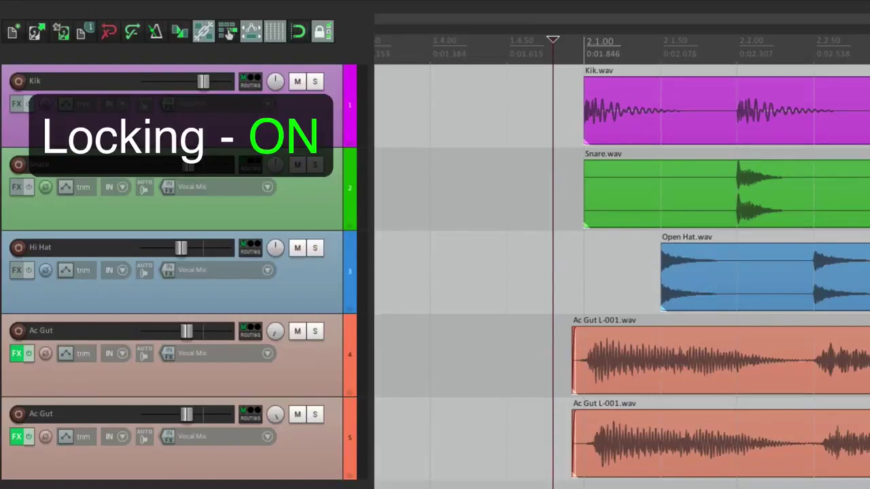
- Toggle project locking and set the lock settings to enable locking for Time selection only
left_click(321, 45)
left_click(324, 44)
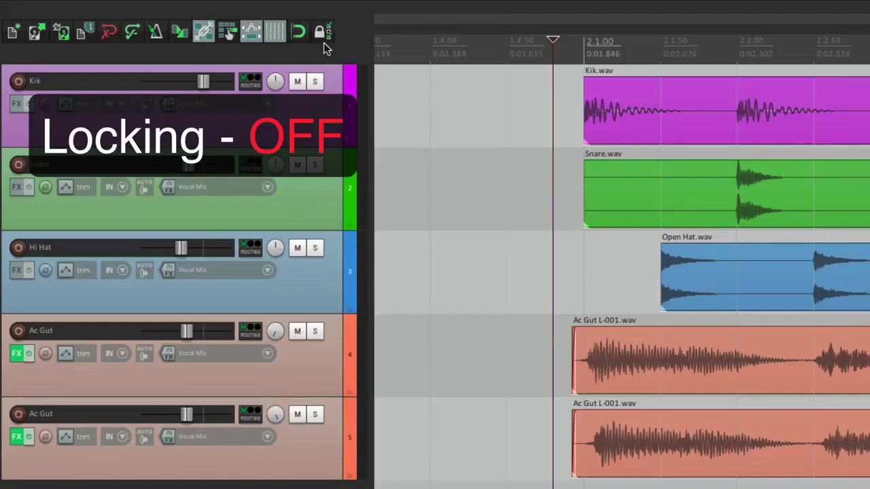
right_click(323, 41)
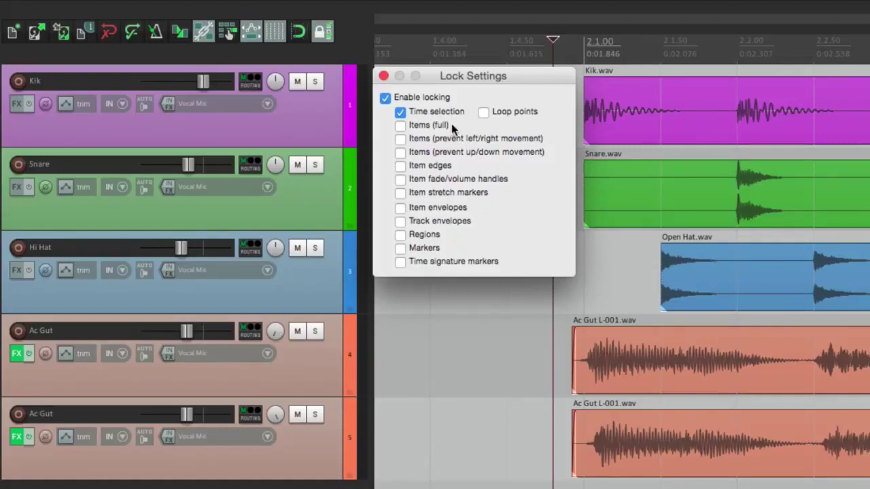
key("Escape")
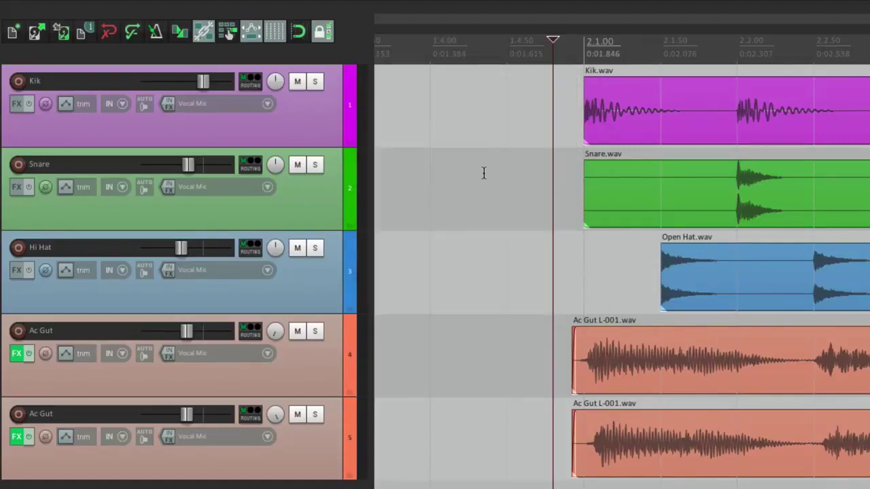
- Turn off locking, draw a time selection and adjust its edges to span about 2.2.00 to 2.3.80
left_click(324, 31)
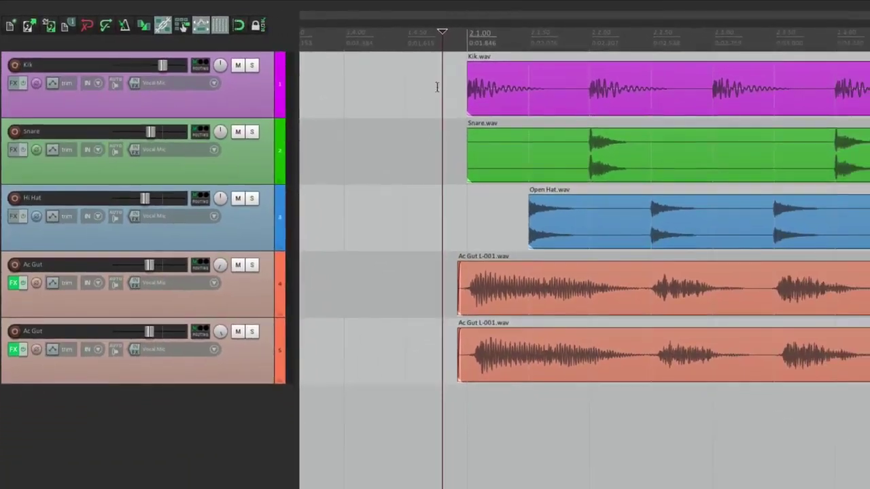
left_click_drag(637, 59, 775, 56)
left_click_drag(624, 42, 804, 53)
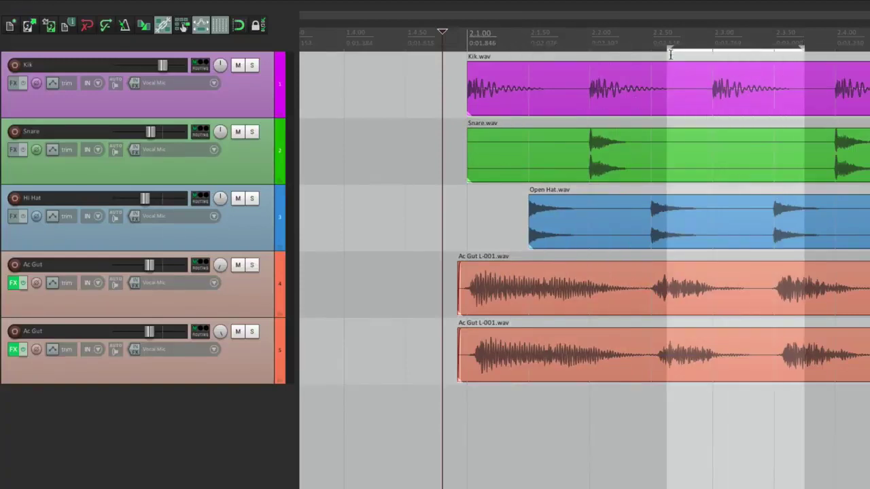
left_click_drag(670, 54, 591, 53)
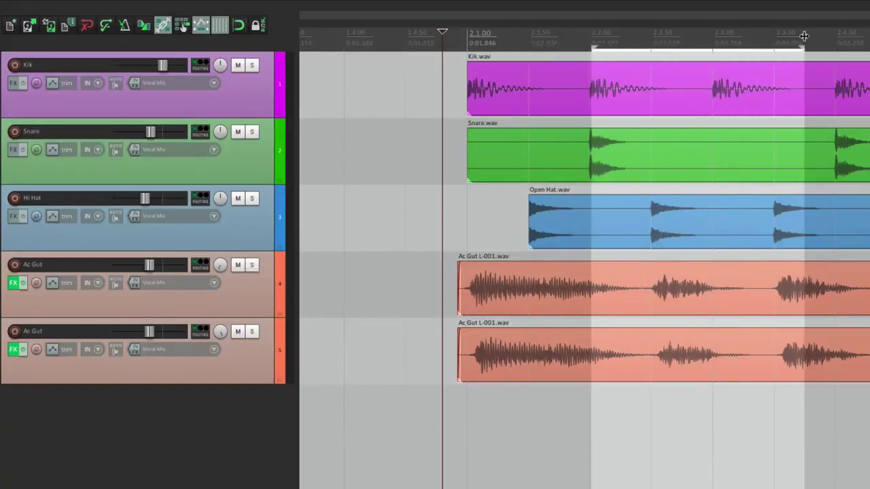
left_click_drag(804, 36, 811, 61)
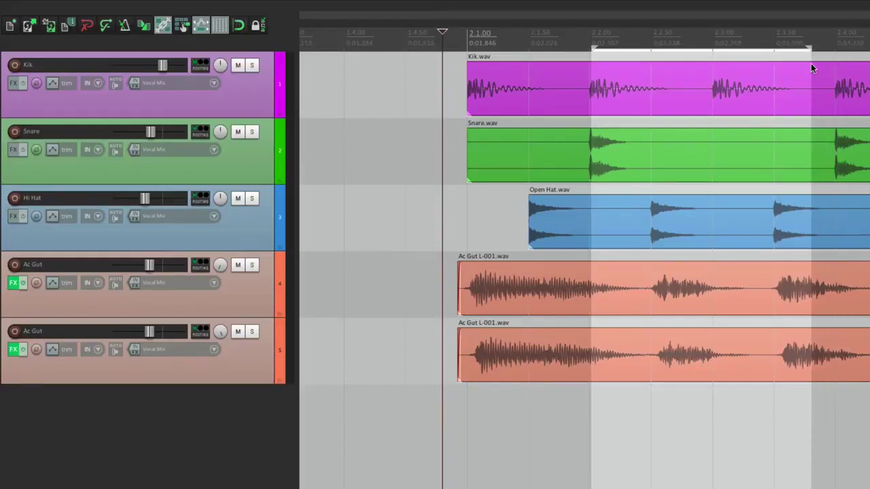
- Turn on locking and try to change the time selection in the ruler
key("l")
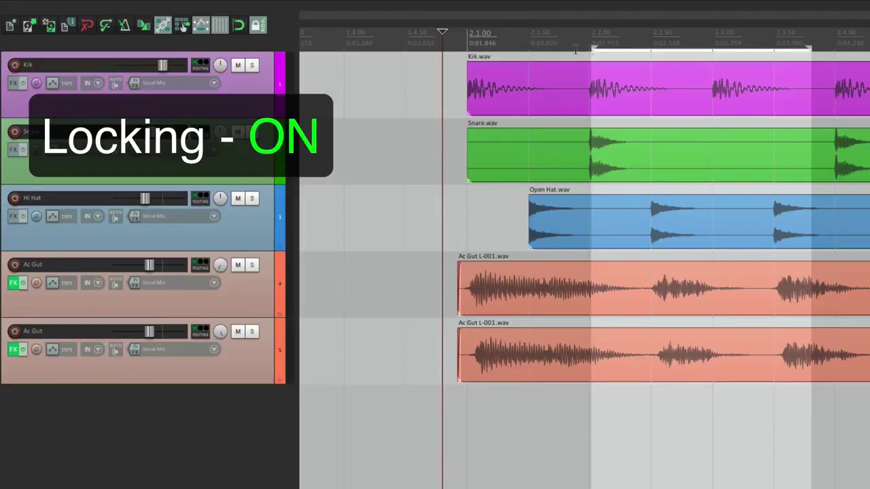
left_click(575, 49)
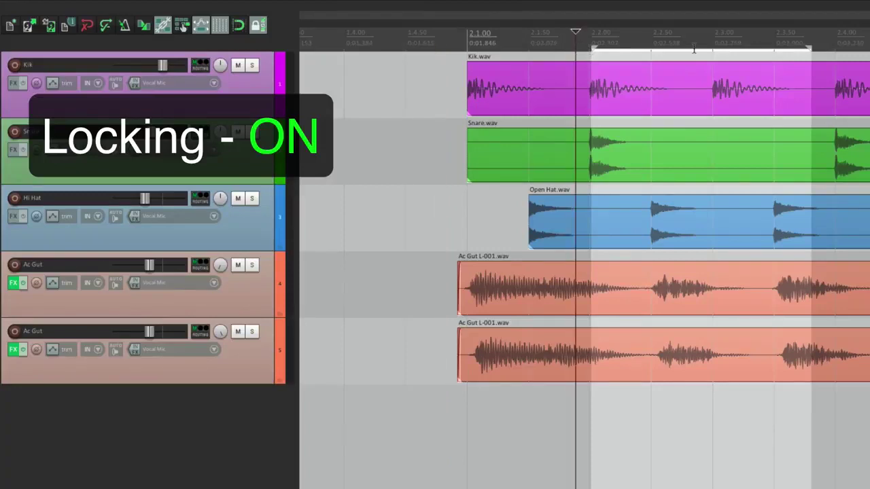
left_click(561, 46)
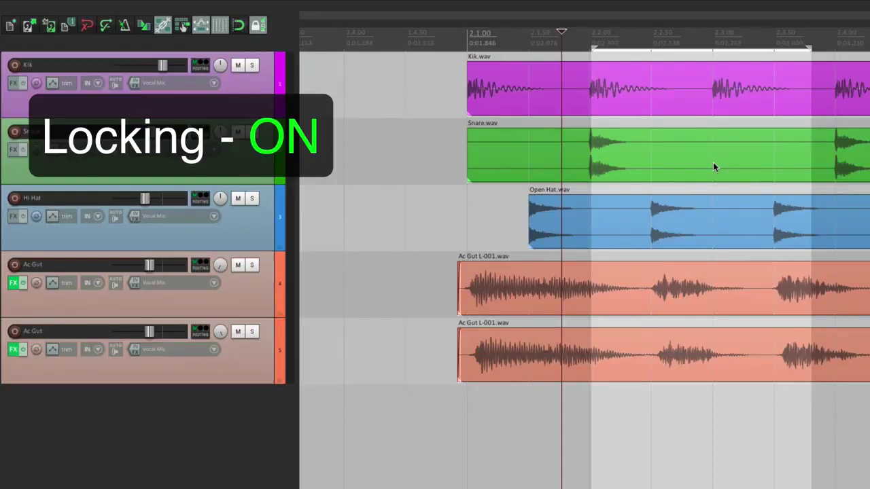
- Turn off locking and redraw the time selection over the items, from about 2.2.37 to 2.4.35
key("l")
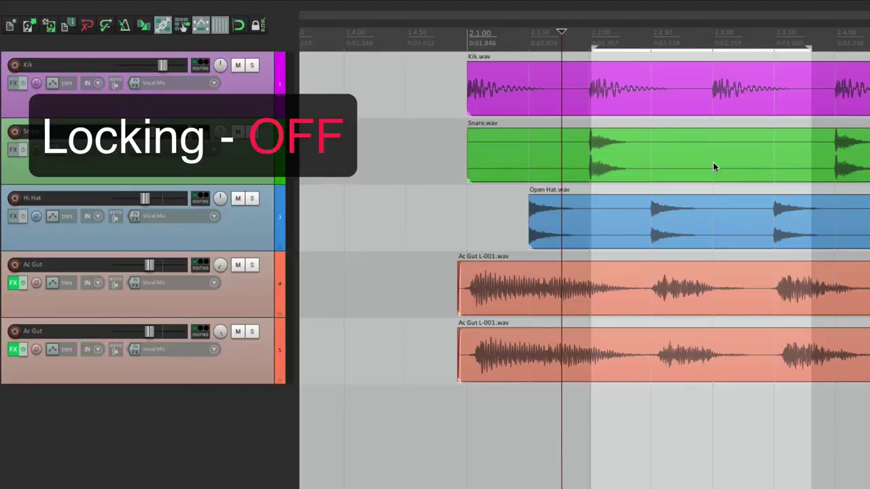
left_click(544, 189)
left_click_drag(546, 189, 450, 192)
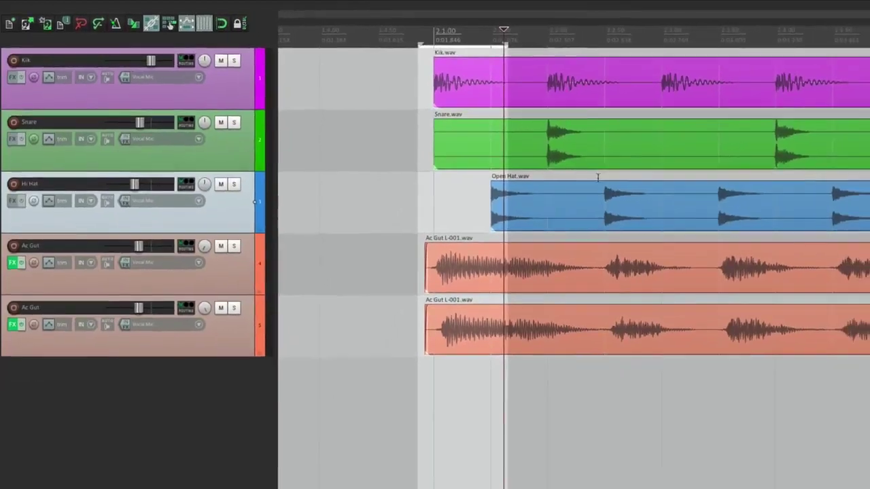
left_click_drag(632, 192, 869, 191)
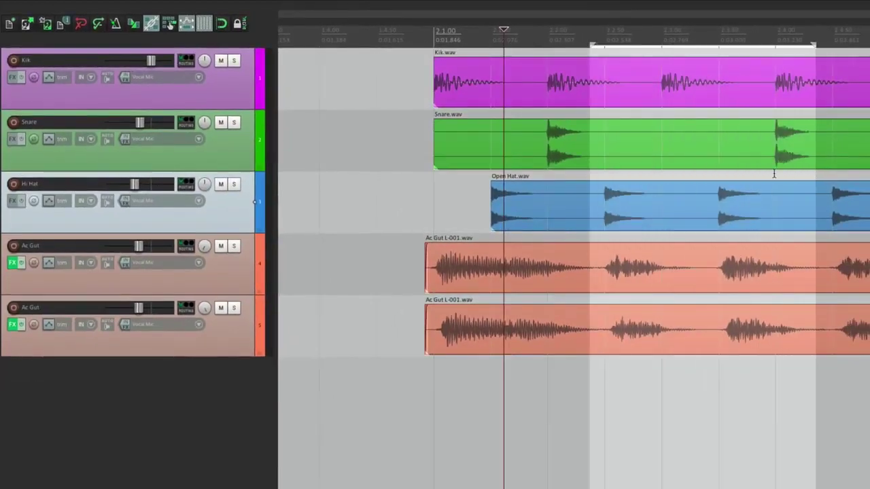
- Turn on locking and delete the time-selected portions of the Snare and Open Hat items
key("l")
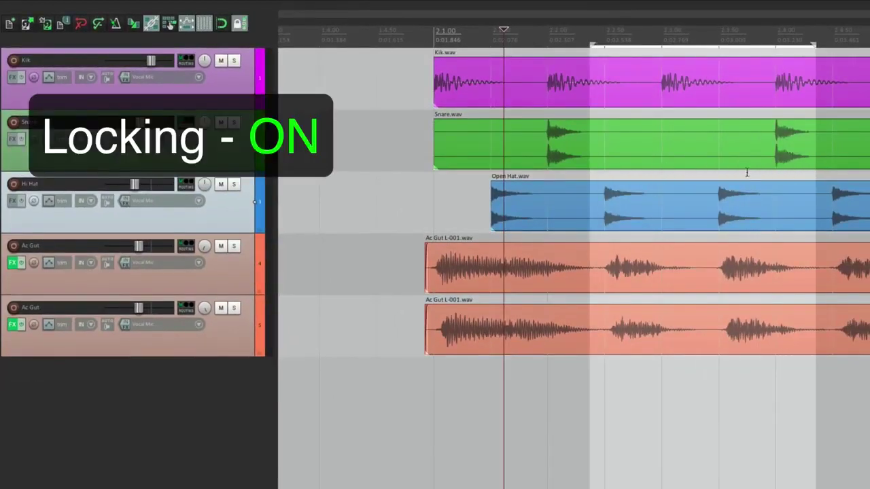
left_click(748, 174)
left_click(696, 134)
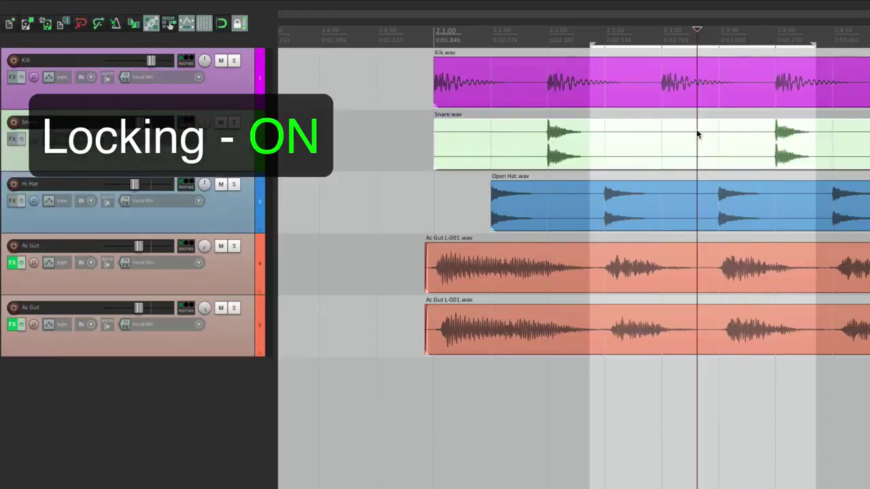
key("Delete")
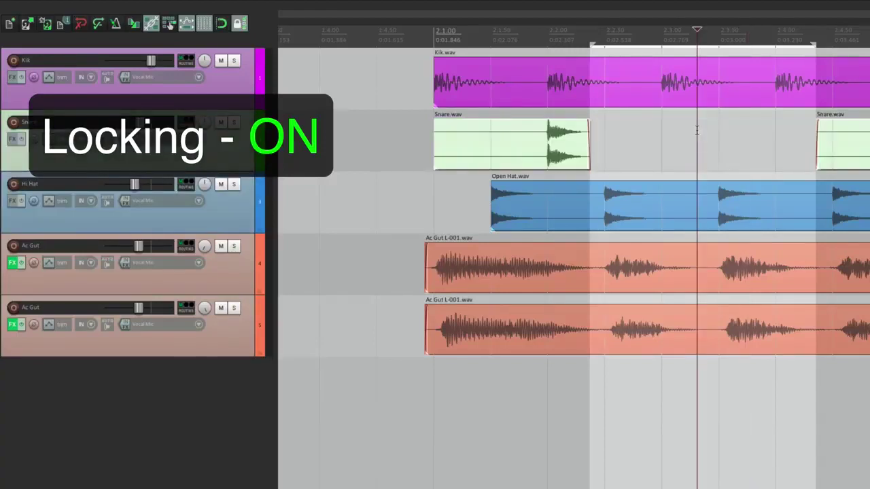
left_click(665, 223)
key("Delete")
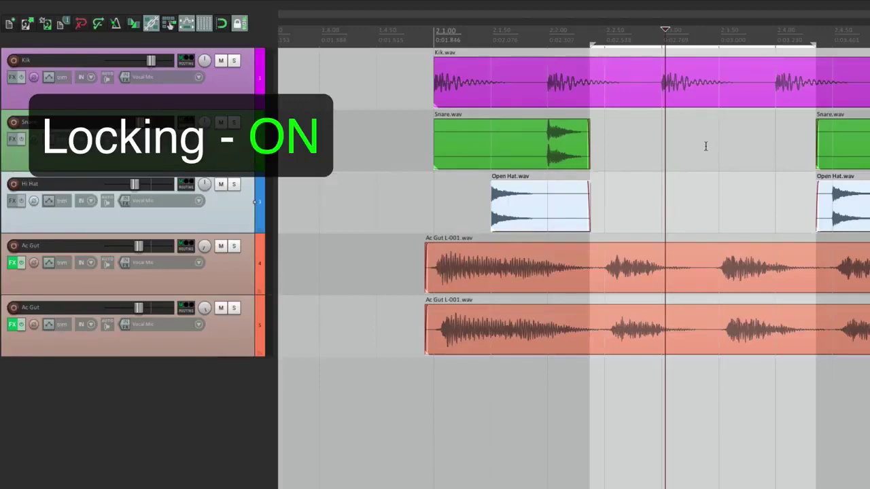
- Undo the deletions of the Snare and Open Hat portions
key("ctrl+z")
key("ctrl+z")
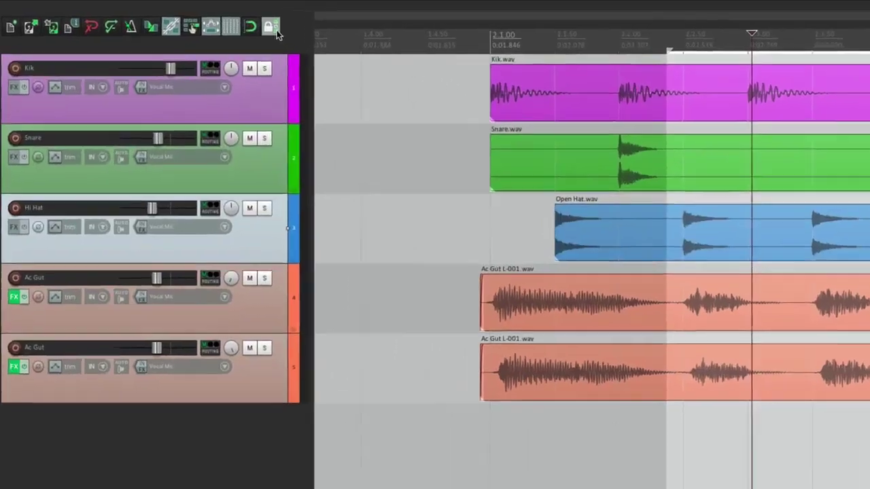
- Examine the Loop points lock setting and the option that links loop points to the time selection
right_click(272, 29)
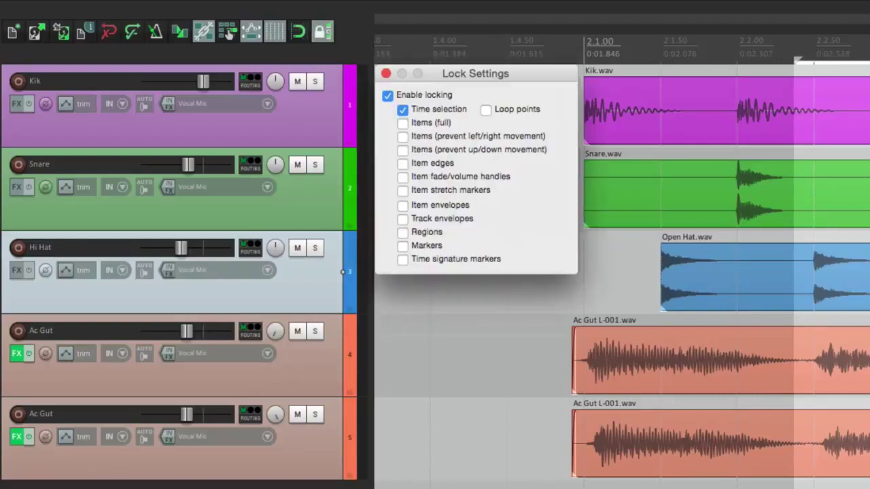
left_click(486, 111)
key("Escape")
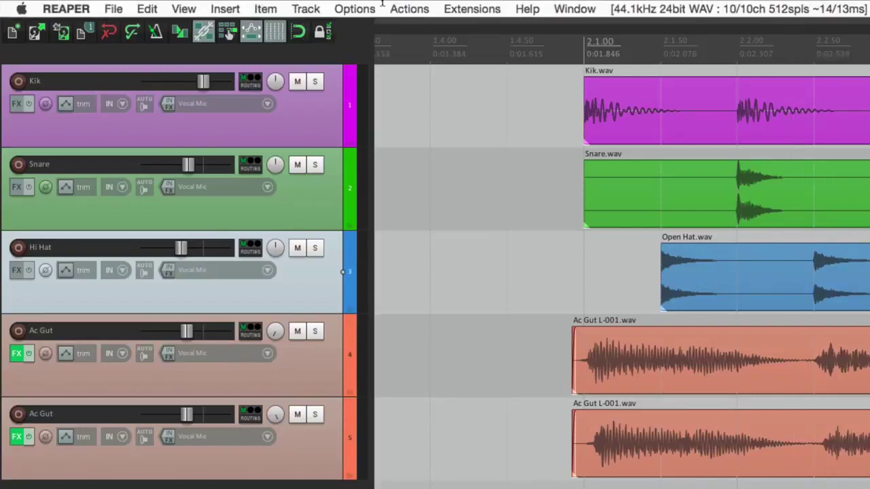
left_click(374, 7)
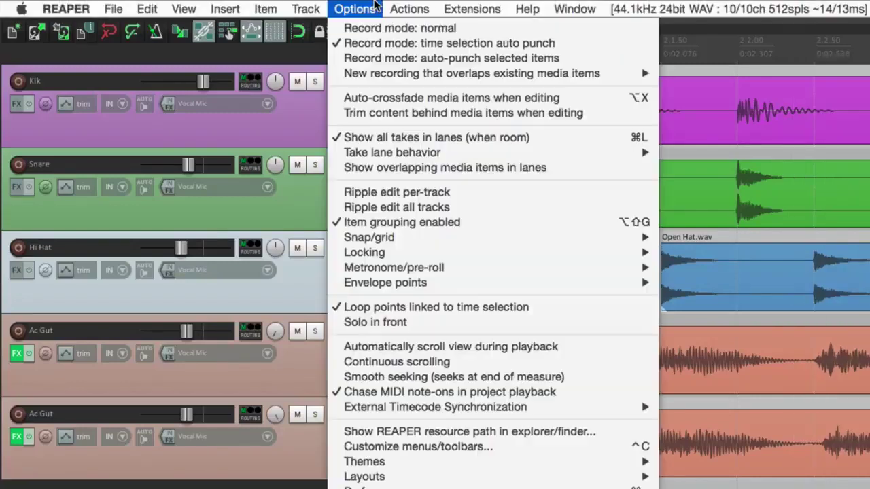
left_click(379, 314)
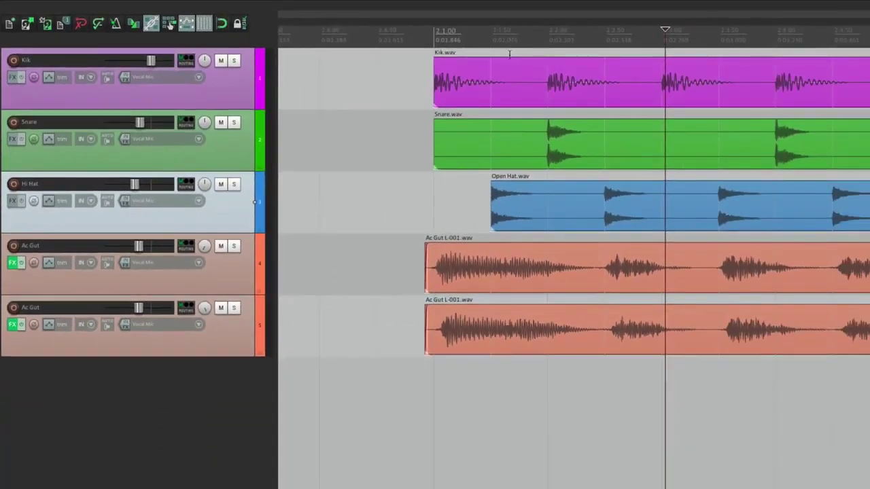
- Draw several time selections along the ruler, ending with one from 2.2.00 to 2.3.50
left_click_drag(509, 54, 666, 54)
left_click_drag(750, 48, 826, 48)
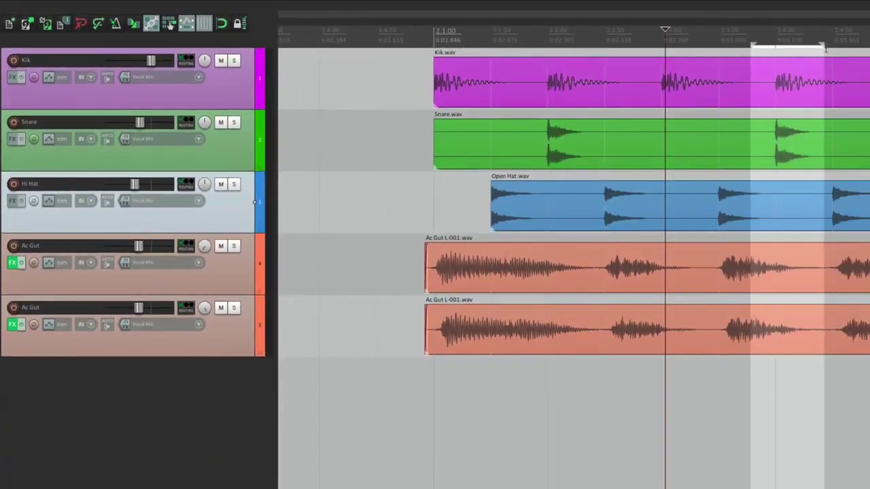
left_click_drag(719, 48, 547, 47)
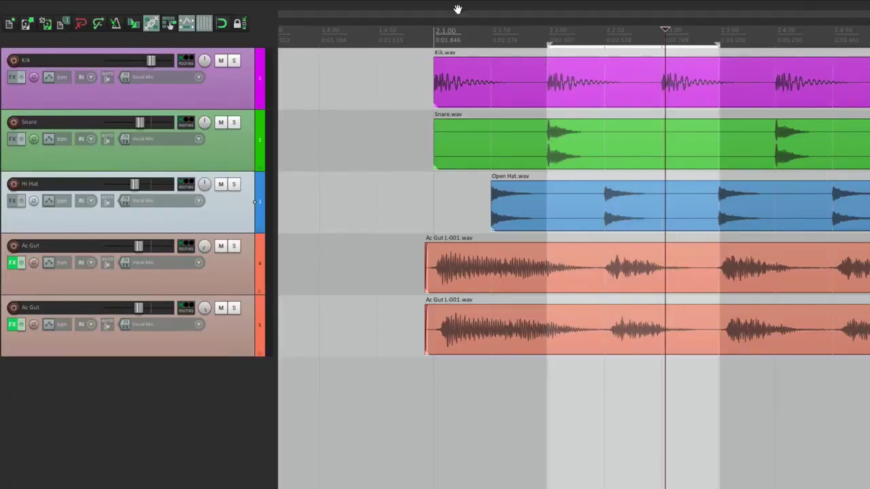
- Unlink loop points from the time selection and set a loop range from about 1.4.20 to 2.1.54
mouse_move(457, 4)
left_click(263, 6)
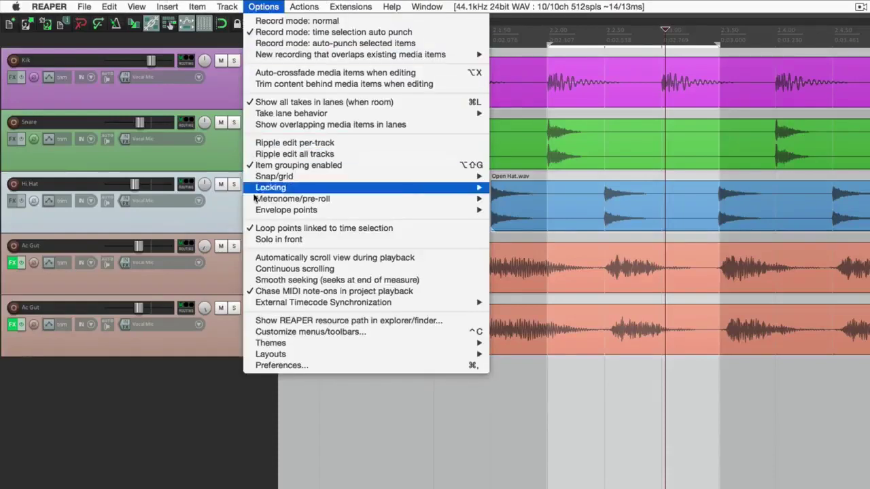
left_click(256, 230)
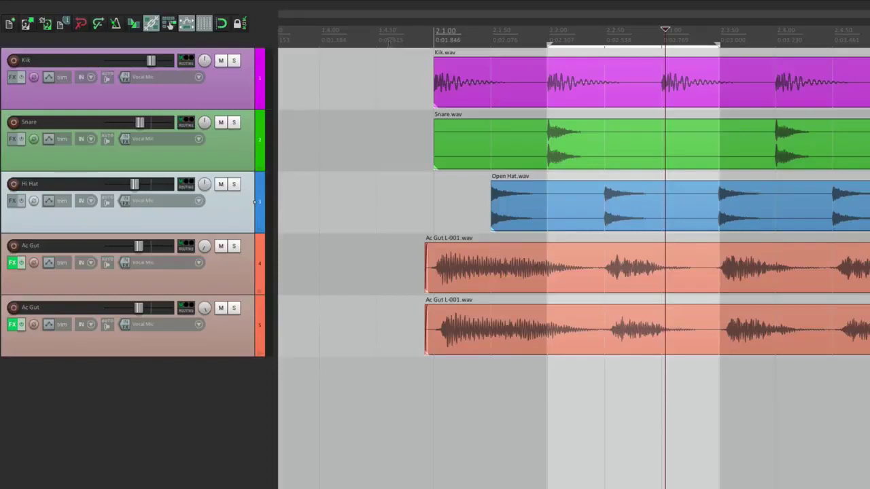
left_click_drag(390, 41, 501, 42)
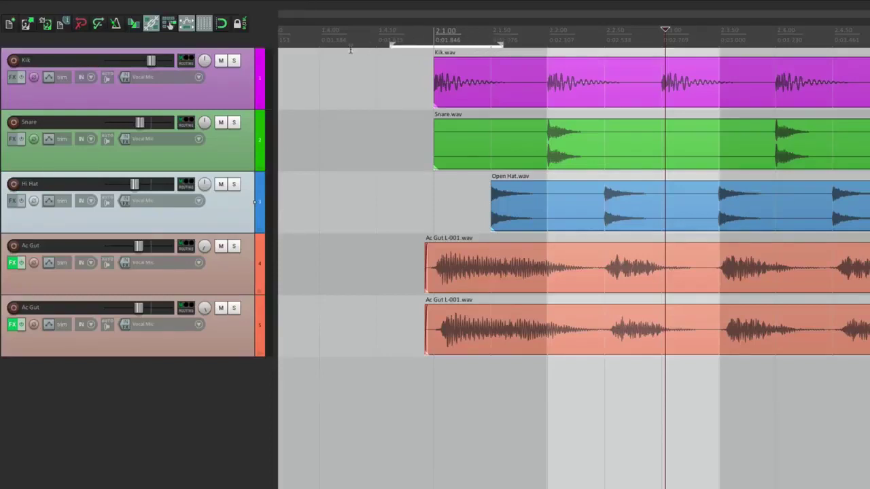
left_click_drag(346, 44, 496, 44)
- Redraw the time selection separately from the loop range, ending with about 2.2.15 to 2.3.17
left_click_drag(536, 48, 768, 42)
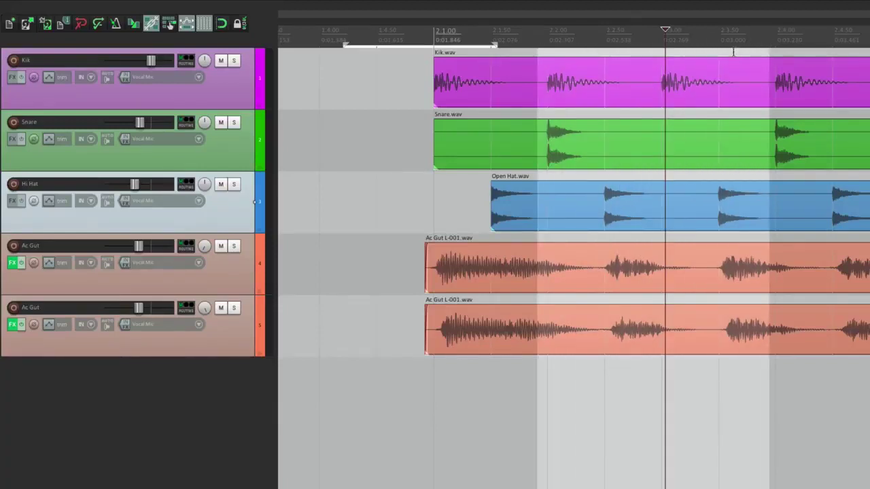
left_click_drag(729, 51, 825, 51)
left_click_drag(682, 133, 565, 135)
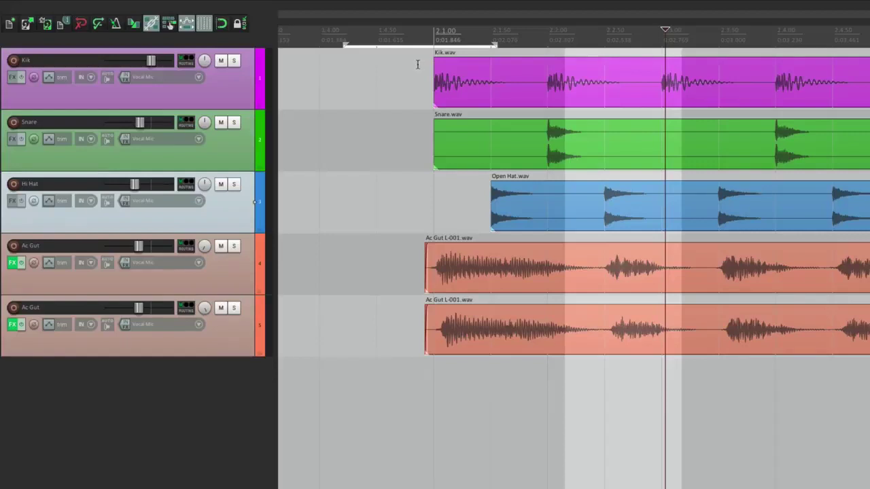
- Play the project from just before the loop range
left_click(332, 42)
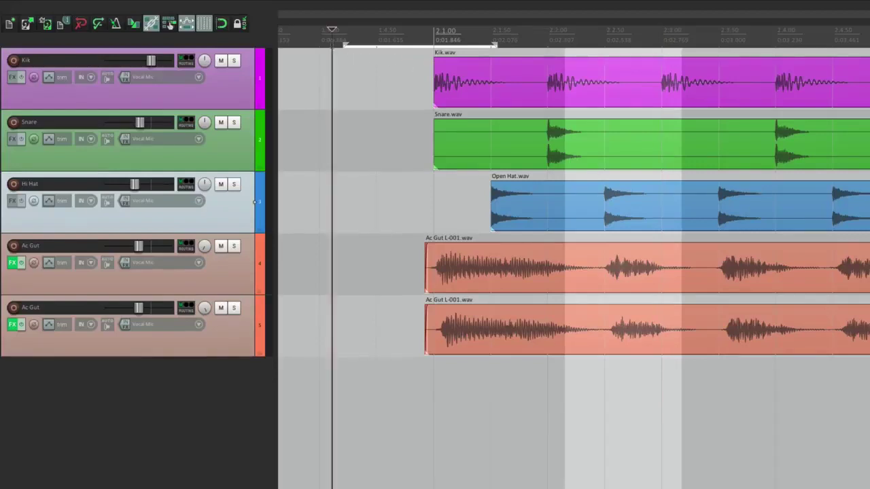
key("space")
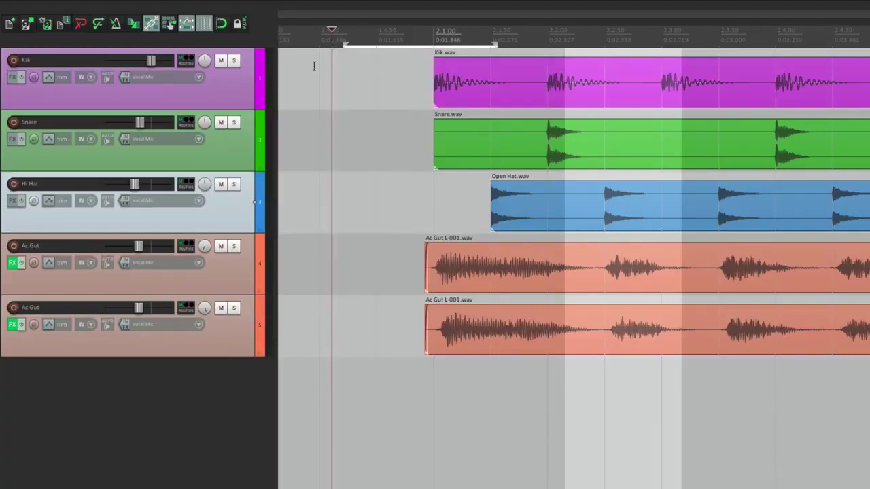
- Set the lock settings to lock the Time selection while leaving Loop points unlocked
right_click(239, 25)
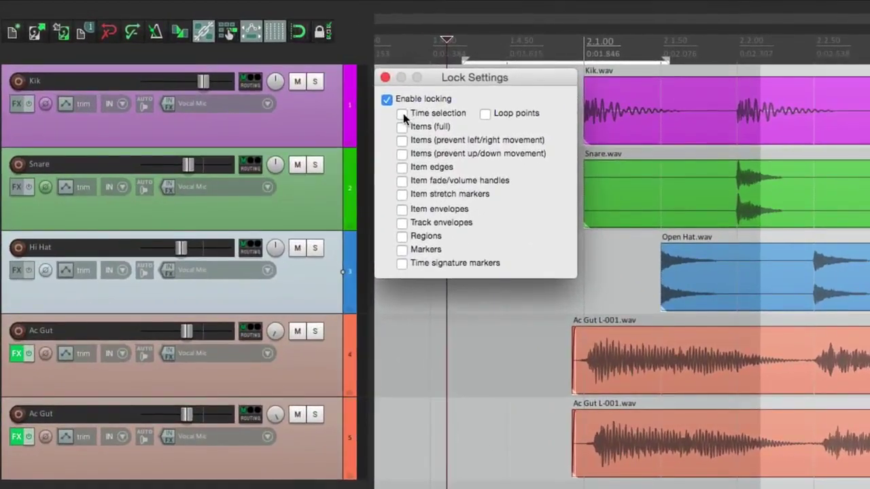
left_click(402, 114)
key("Escape")
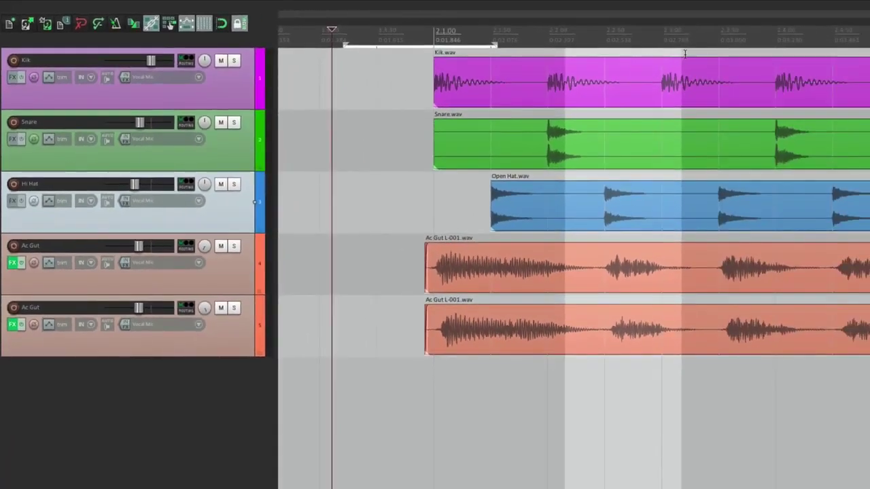
- Try to change the locked time selection above the Kik item
left_click(683, 53)
left_click(783, 53)
key("space")
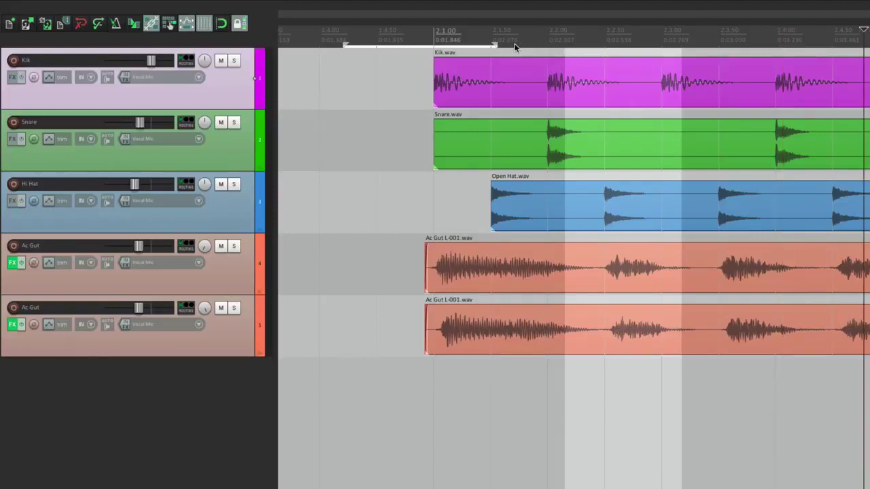
- Redraw the unlocked loop range and shift it to span about 1.4.50 to 2.1.67
left_click_drag(531, 42, 404, 48)
left_click_drag(330, 43, 463, 46)
left_click_drag(331, 45, 378, 49)
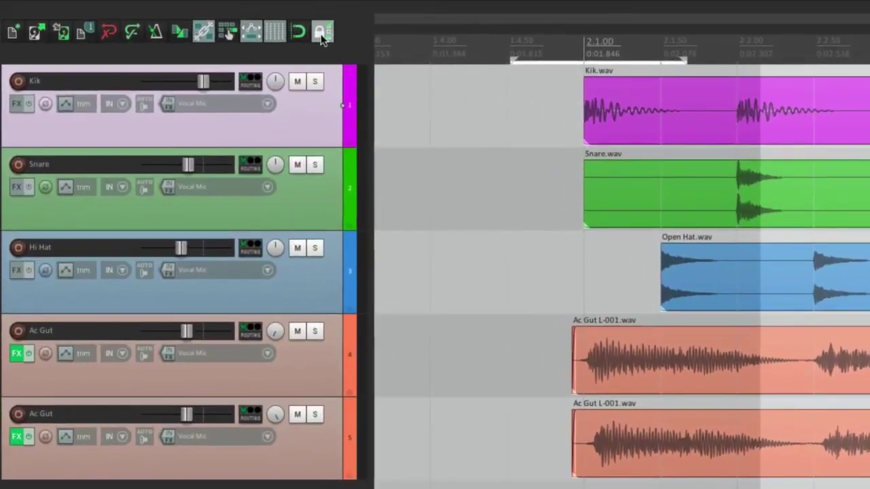
- Set the lock settings to lock Loop points while leaving the Time selection unlocked
right_click(239, 25)
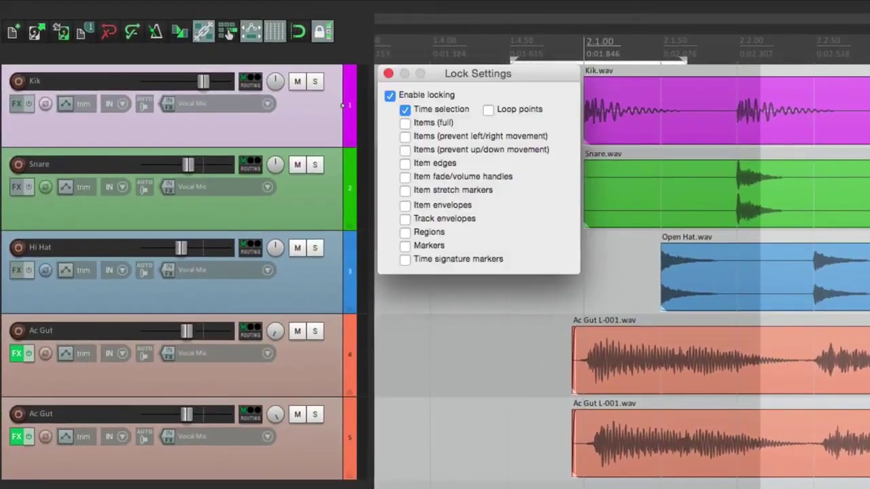
left_click(405, 109)
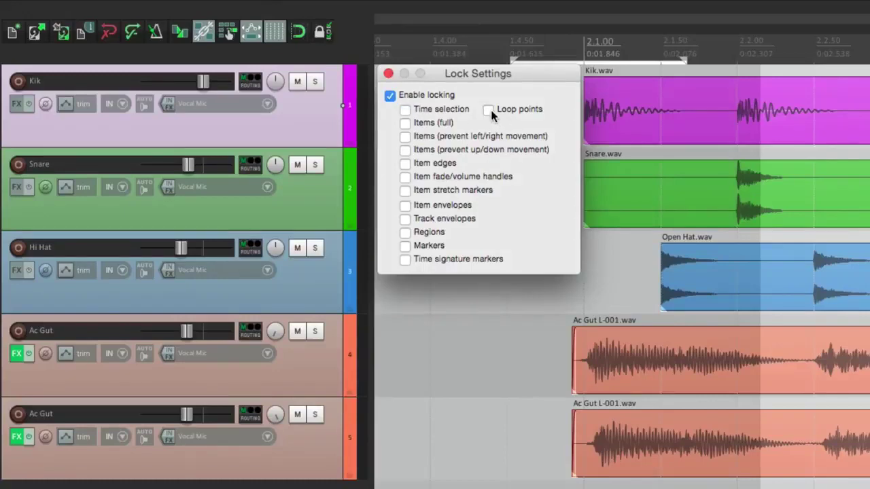
left_click(488, 110)
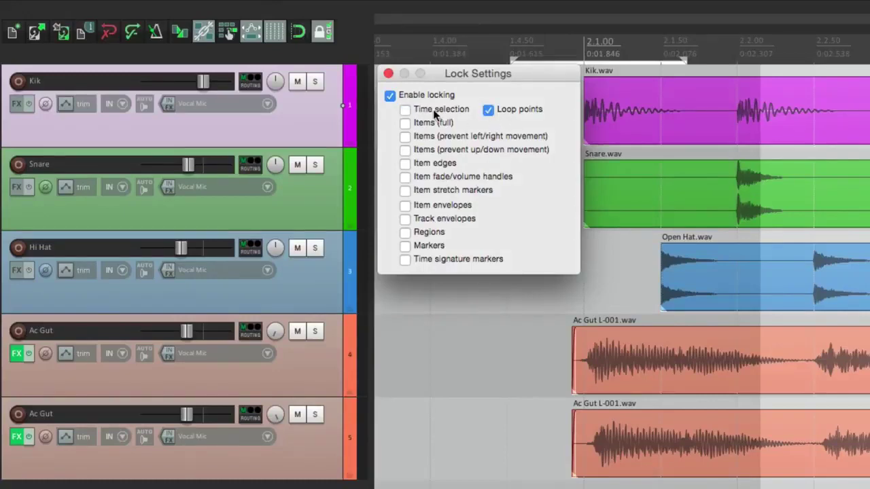
key("Escape")
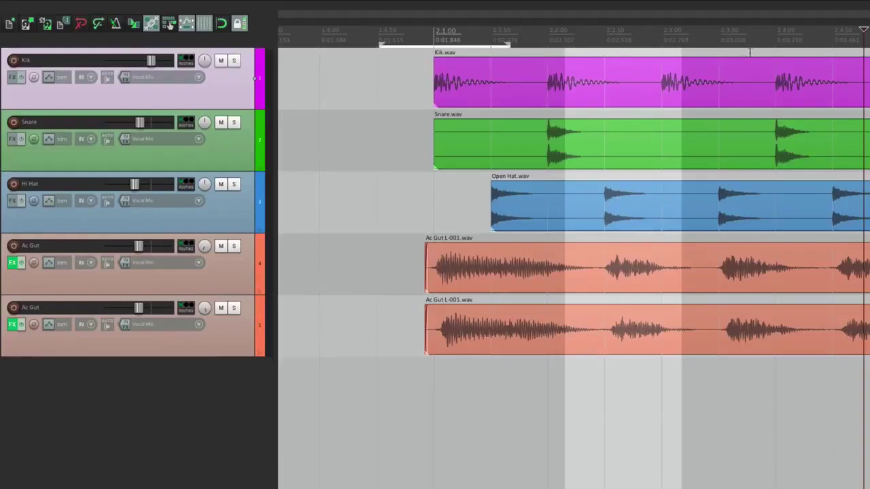
- Redraw the unlocked time selection to span about 2.2.13 to 2.3.25, and try to change the locked loop range
left_click_drag(700, 58, 818, 56)
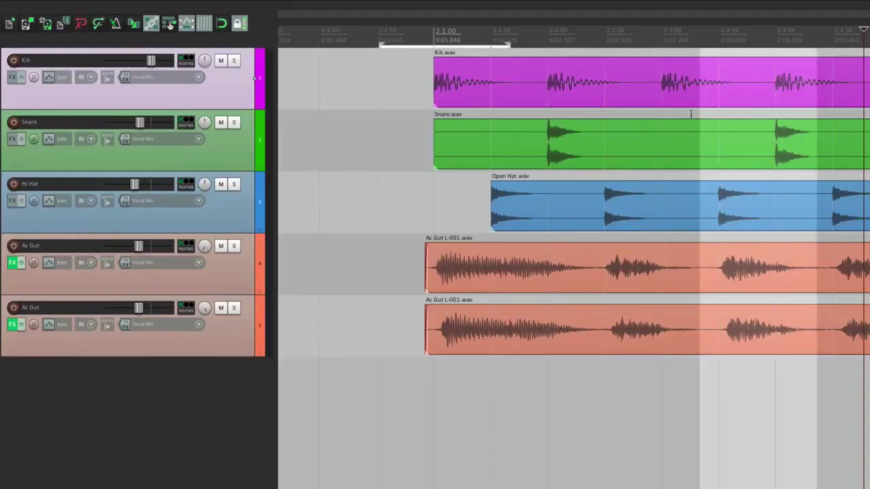
left_click_drag(692, 116, 563, 120)
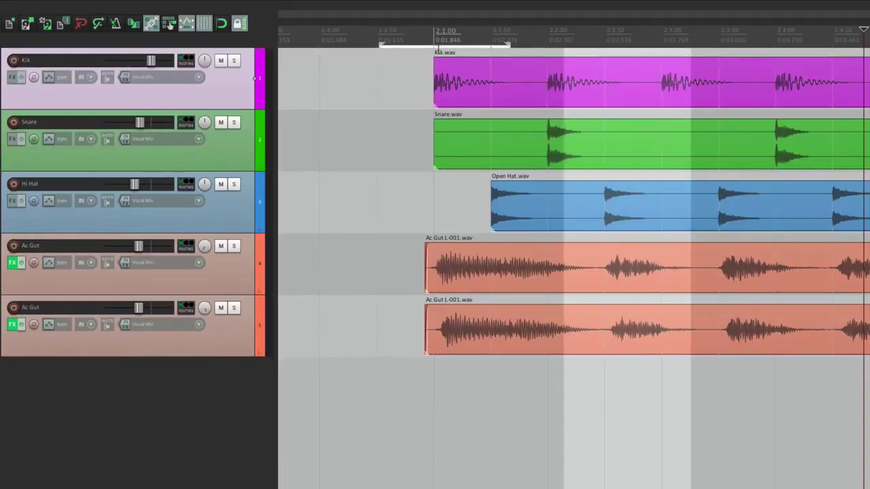
left_click(436, 49)
left_click(535, 47)
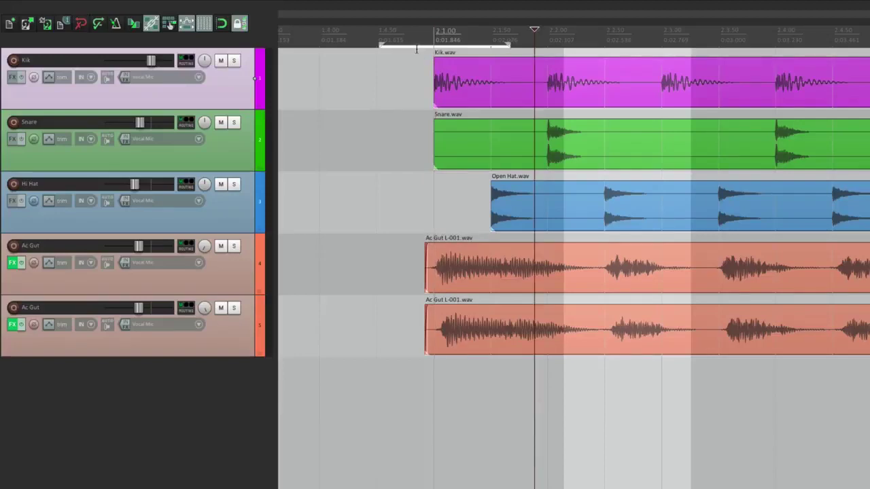
- Set the lock settings to lock the Time selection together with the Loop points
right_click(241, 24)
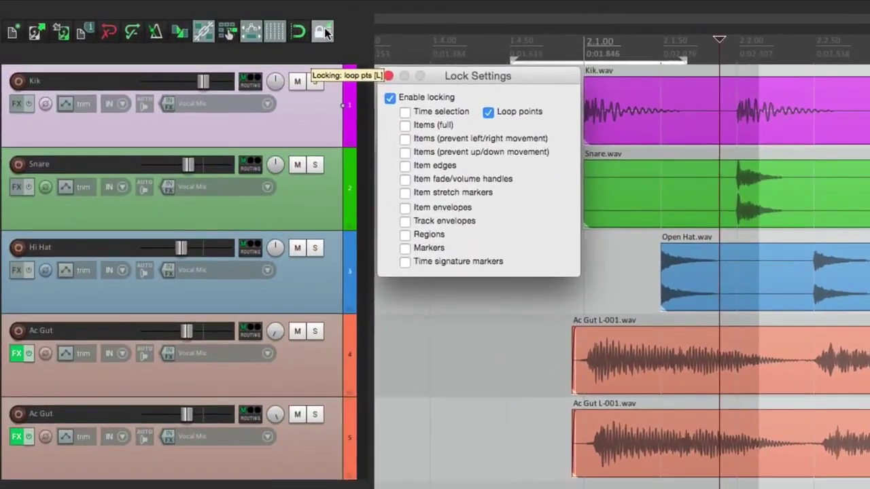
left_click(405, 112)
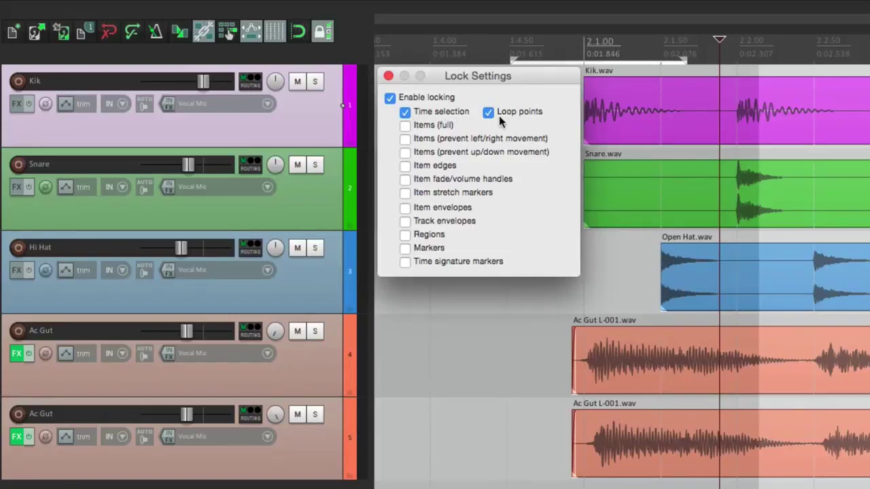
key("Escape")
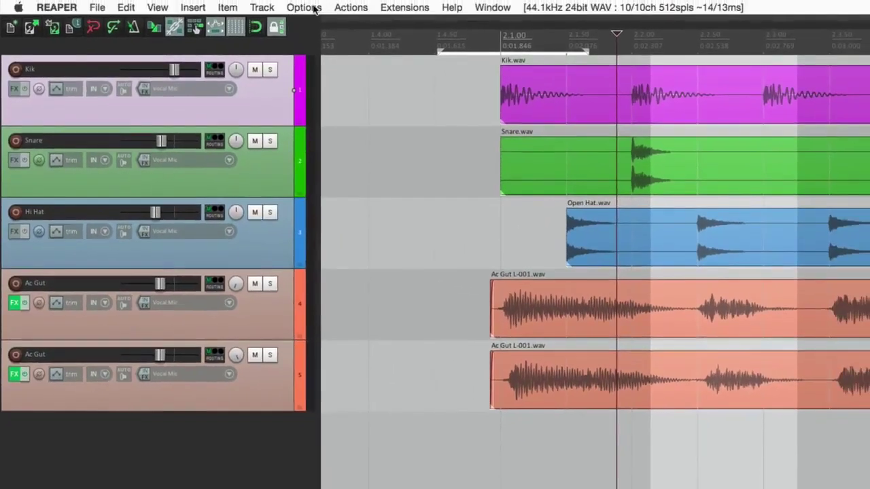
- Link the loop points to the time selection and redraw the combined range to span about 2.1.20 to 2.2.12
left_click(313, 7)
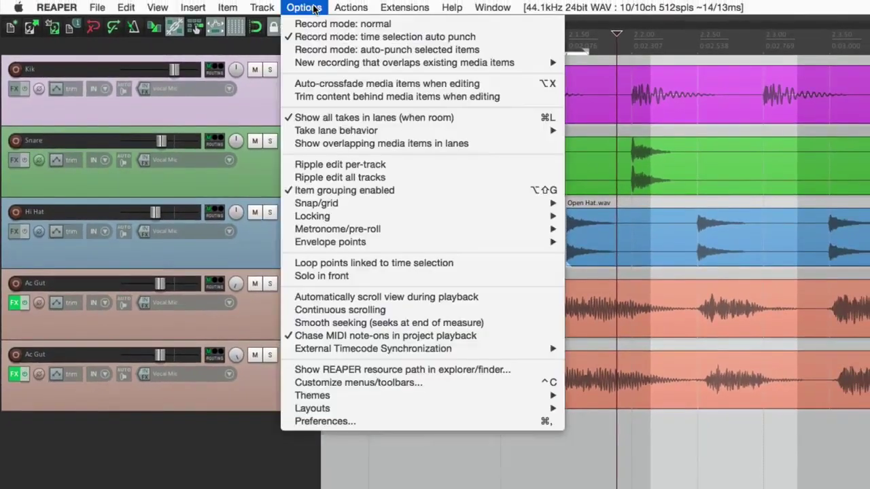
left_click(285, 263)
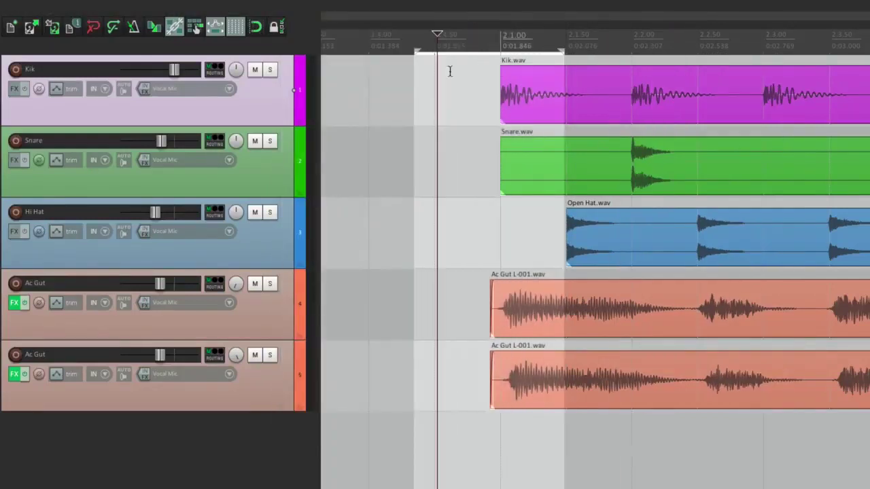
left_click_drag(664, 54, 757, 55)
left_click_drag(649, 50, 527, 60)
- Enable locking for Items (full) only, with Time selection and Loop points unlocked
right_click(284, 31)
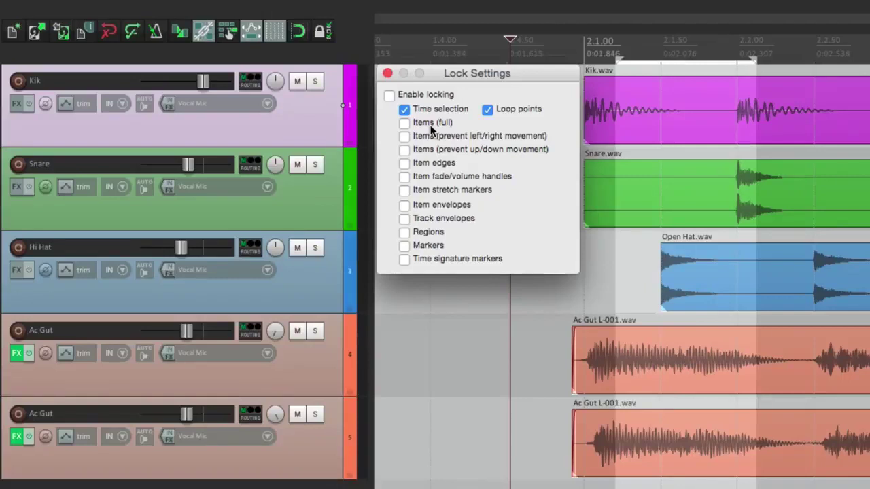
left_click(405, 123)
left_click(390, 96)
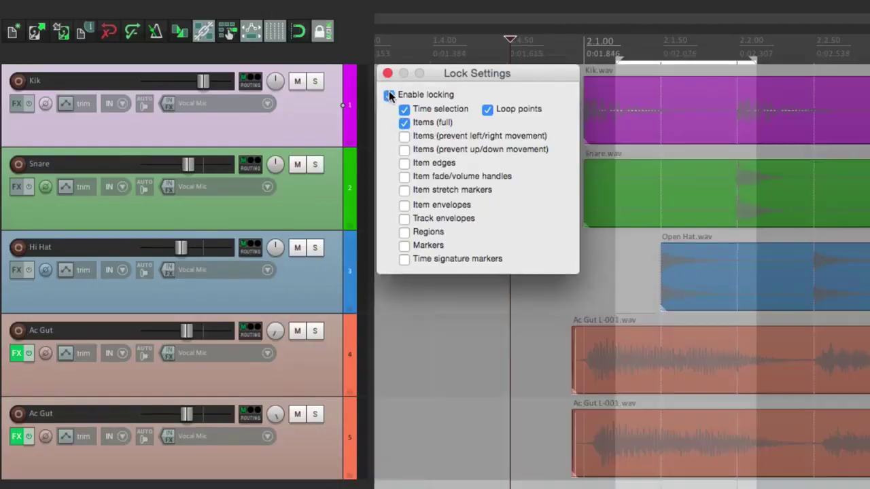
left_click(388, 73)
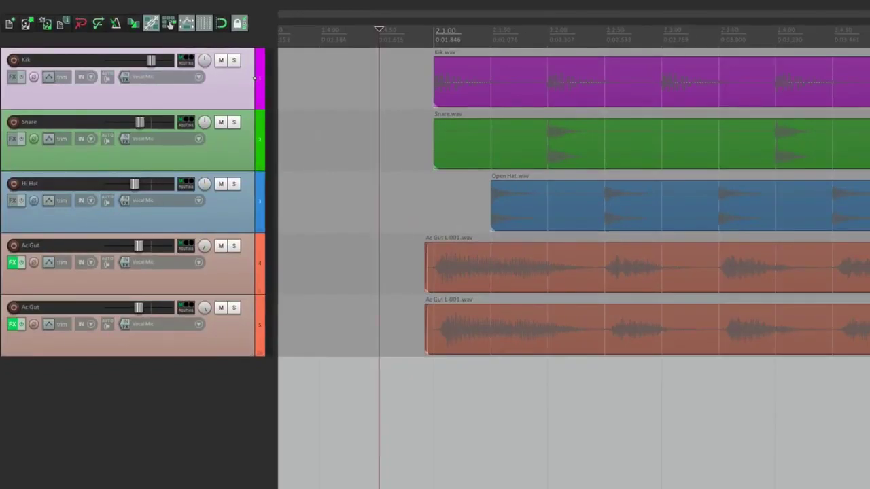
- Draw a time selection over the locked items from about 2.1.66 to 2.2.63 and clear it
left_click_drag(510, 72, 618, 75)
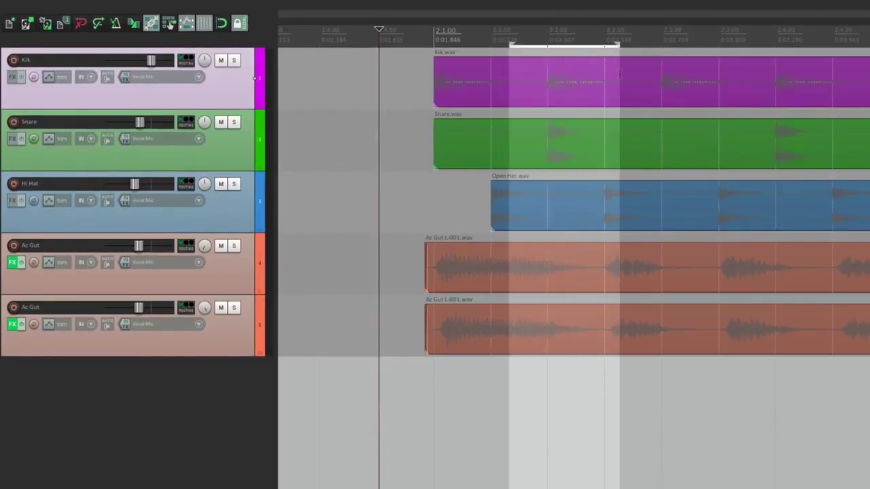
left_click(435, 170)
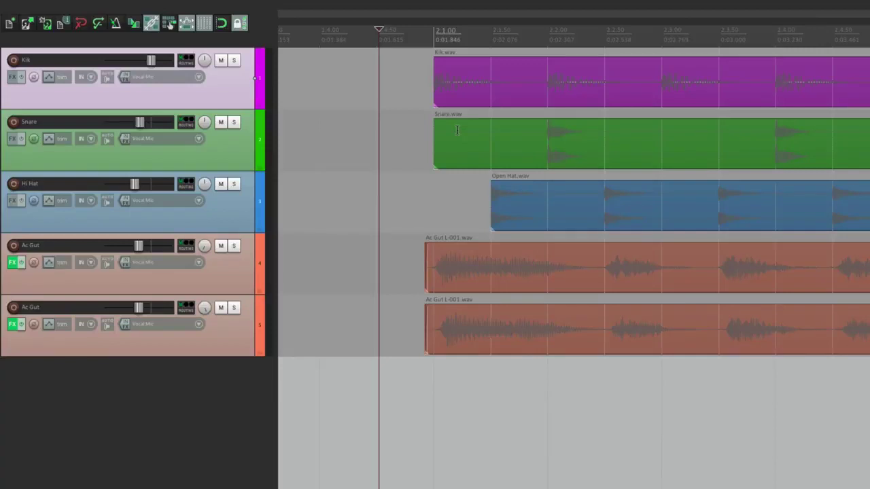
- Unlock Items (full) and lock Items (prevent left/right movement) instead
right_click(236, 27)
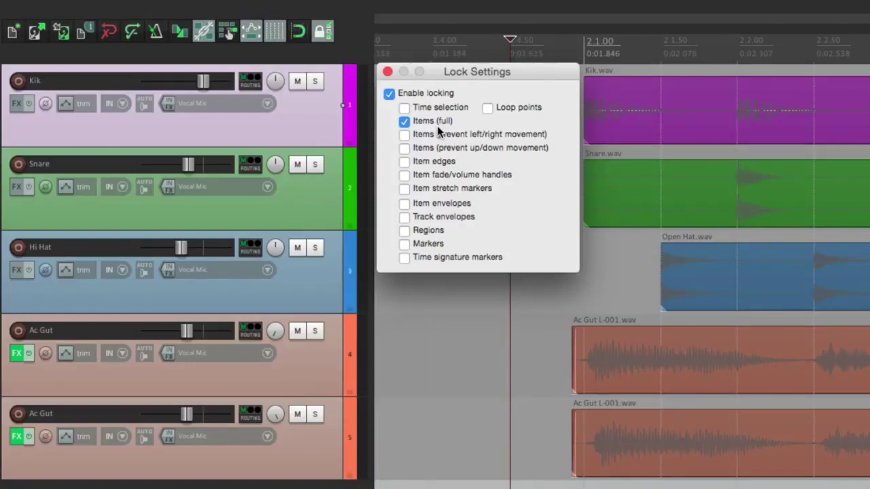
left_click(404, 121)
left_click(404, 135)
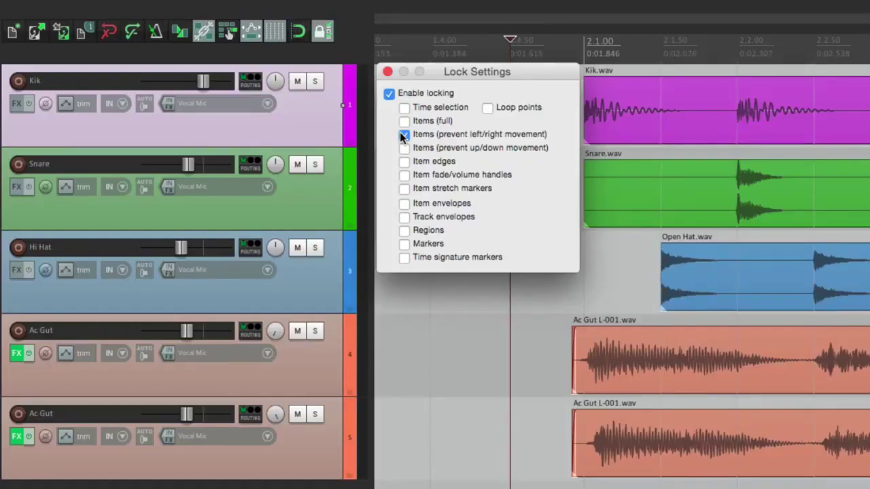
key("Escape")
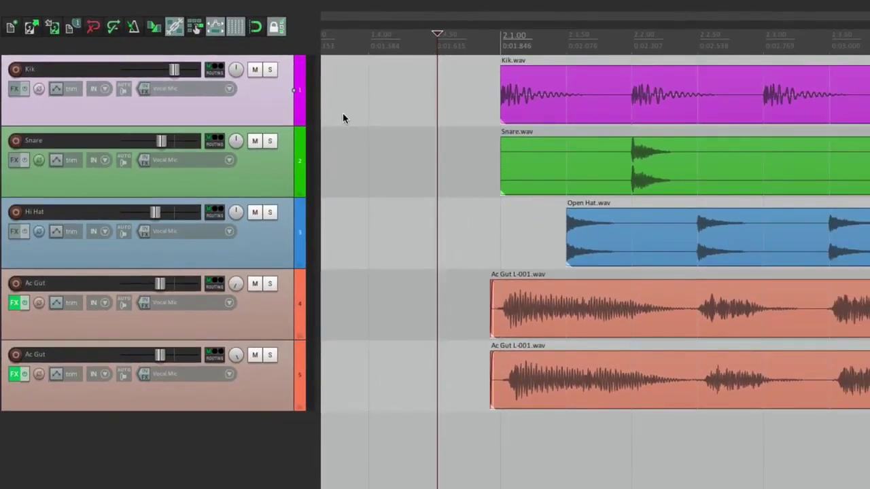
- Try to move the Snare, Open Hat and both Ac Gut items sideways along their tracks
left_click_drag(537, 155, 575, 166)
left_click(605, 237)
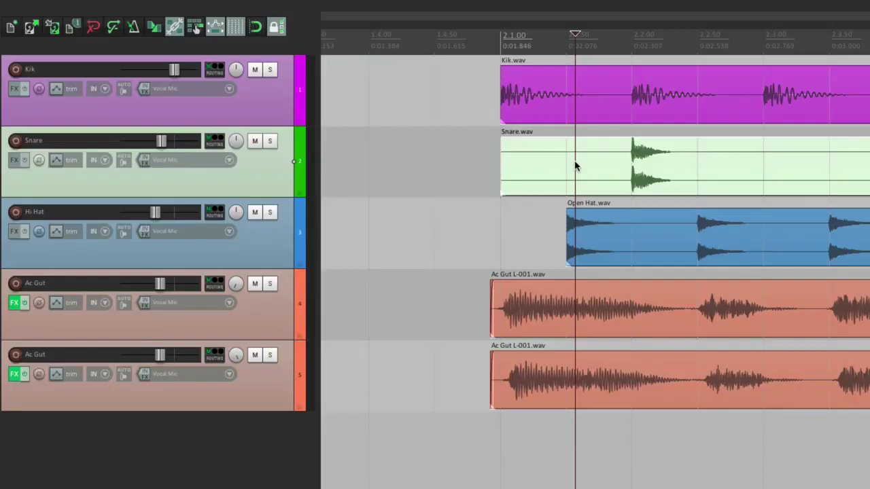
left_click_drag(595, 299, 595, 301)
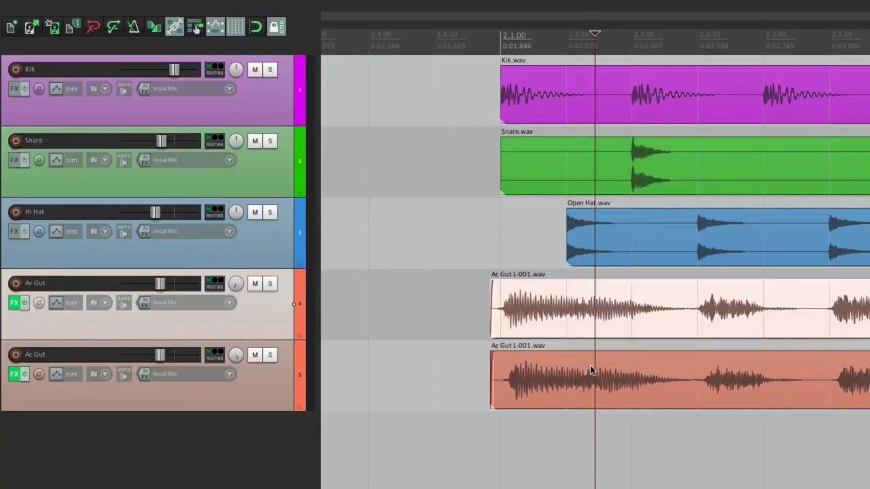
left_click_drag(589, 371, 603, 375)
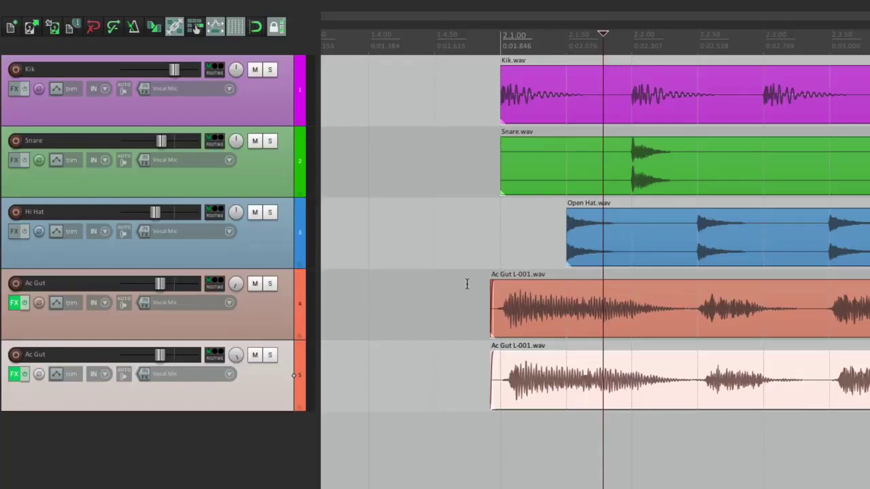
- Unlock left/right item movement and lock Items (prevent up/down movement) instead
right_click(276, 27)
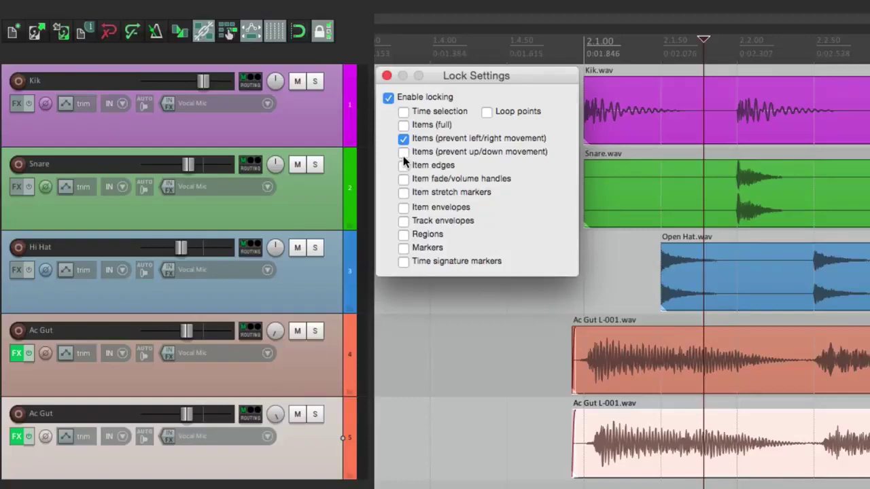
left_click(403, 152)
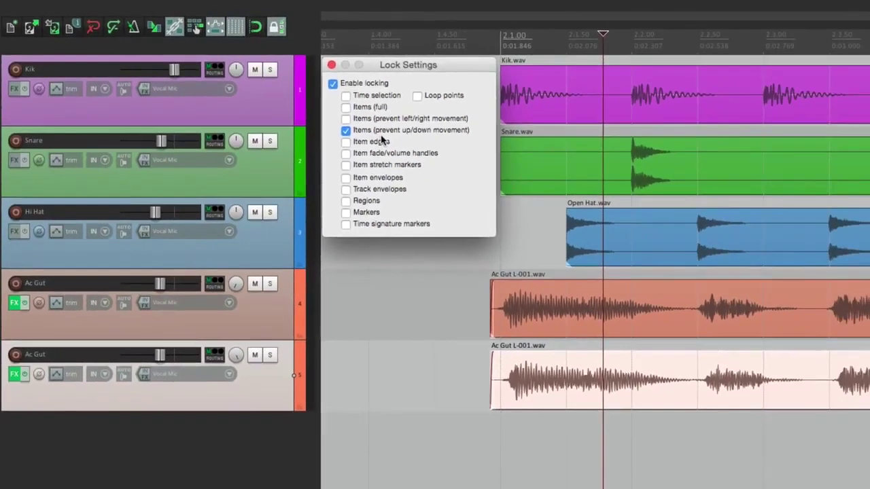
key("Escape")
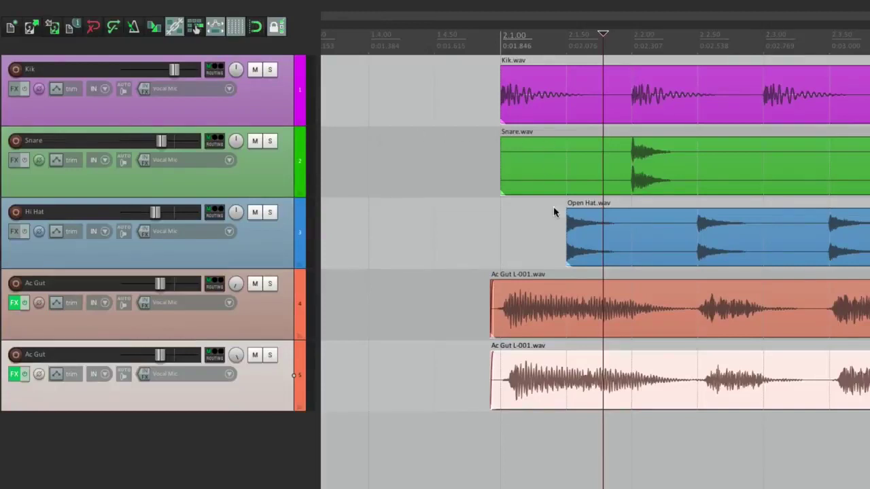
- Slide the Open Hat item earlier to start at about 2.1.31 and undo the move
left_click_drag(594, 226, 560, 269)
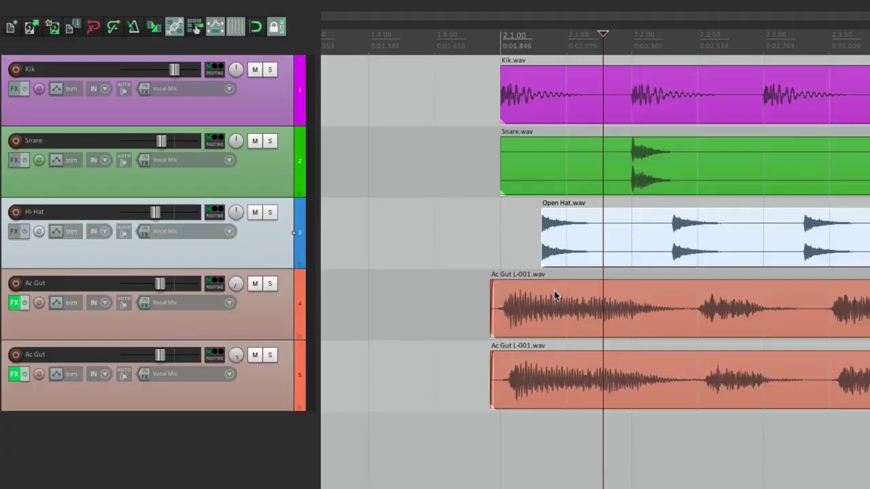
key("ctrl+z")
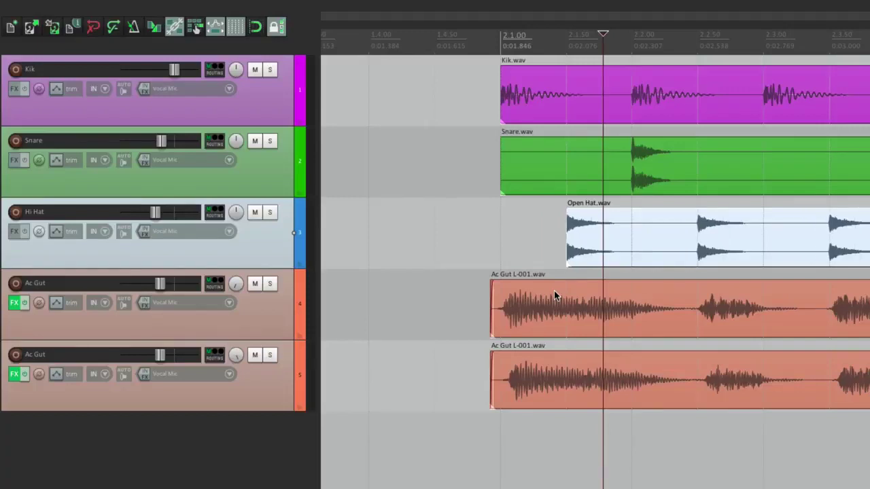
- Toggle locking off and back on while moving the Open Hat item, and undo the moves
key("l")
mouse_move(637, 237)
left_mouse_down()
mouse_move(637, 106)
mouse_move(632, 311)
mouse_move(626, 231)
left_mouse_up()
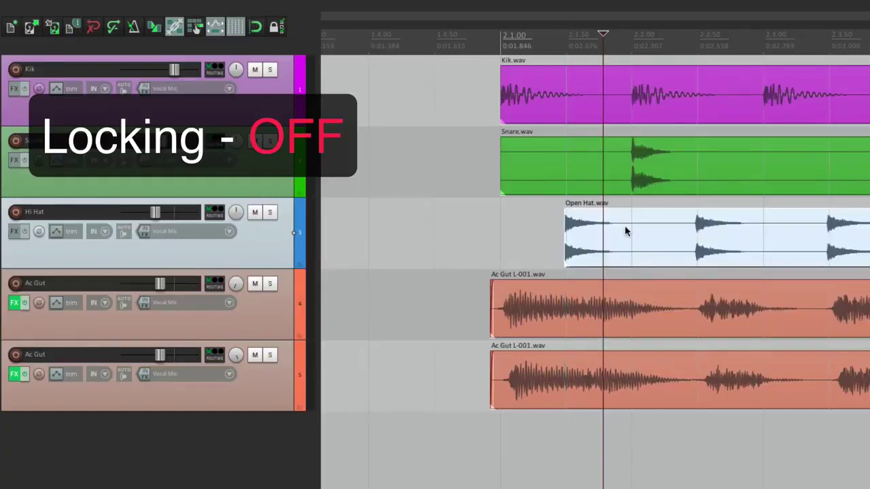
key("l")
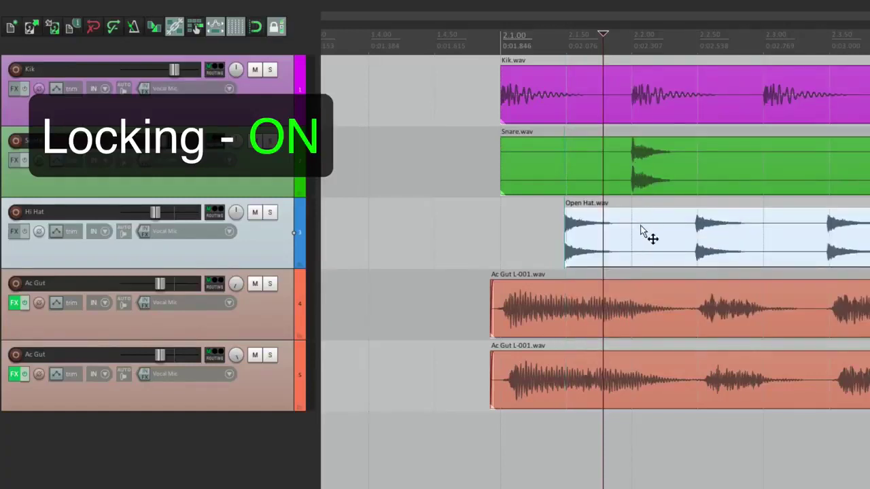
left_click_drag(645, 227, 647, 240)
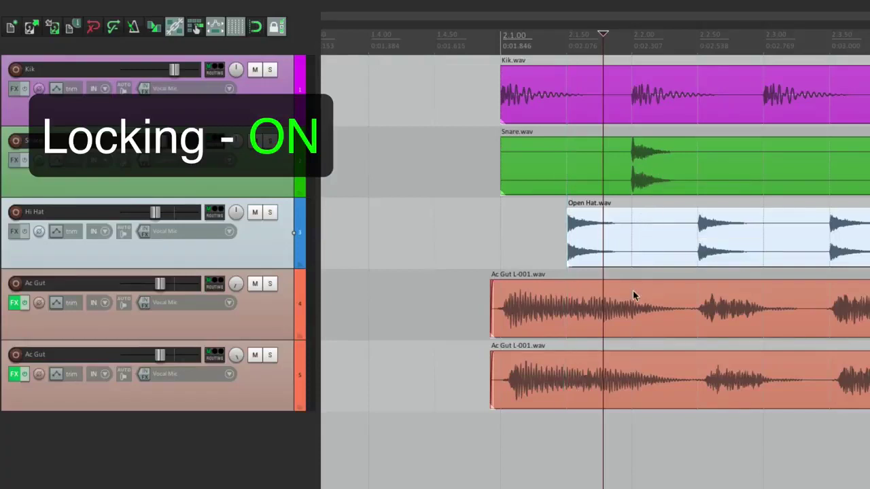
mouse_move(635, 295)
left_mouse_down()
mouse_move(636, 257)
mouse_move(629, 295)
mouse_move(660, 301)
mouse_move(639, 298)
left_mouse_up()
key("ctrl+z")
left_click(549, 231)
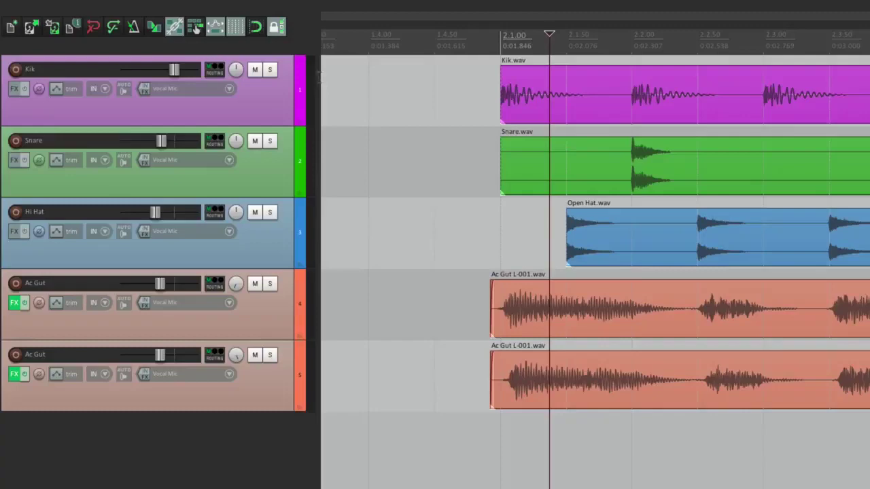
- Unlock up/down item movement and lock Item edges instead
right_click(274, 28)
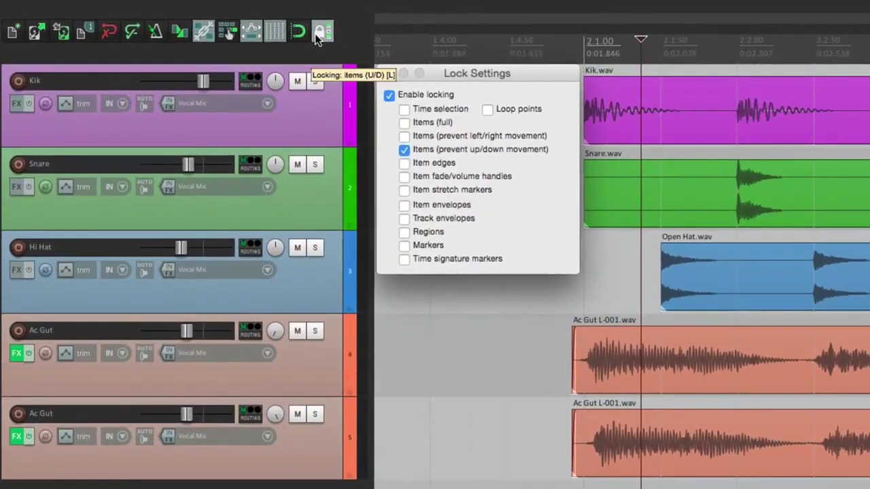
left_click(405, 150)
left_click(404, 163)
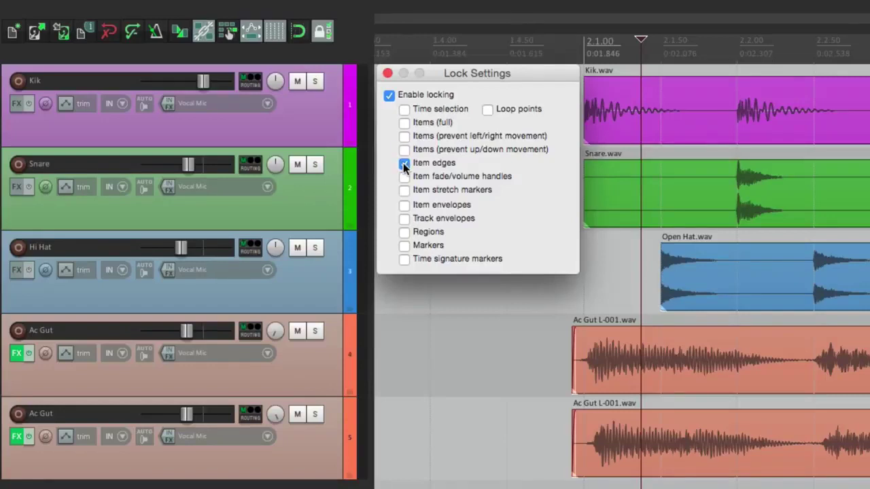
key("Escape")
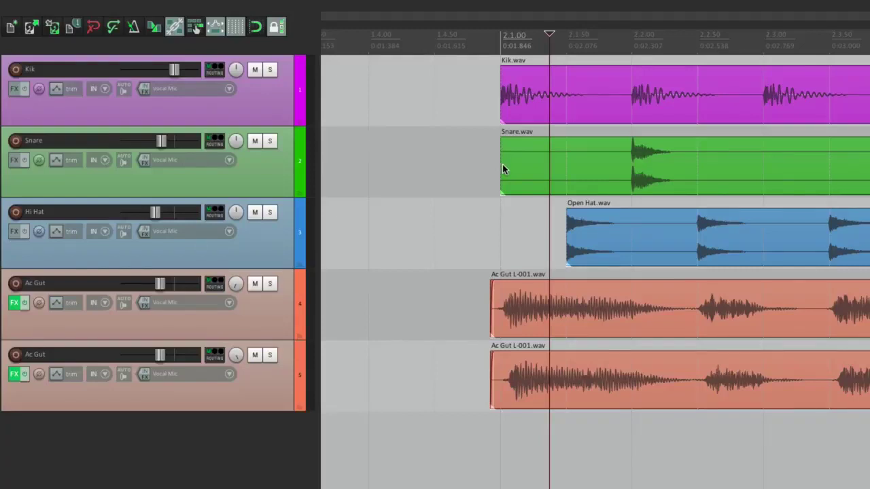
- With locking off, trim the starts of the Snare and Open Hat items later, turn locking on, and undo both trims
key("l")
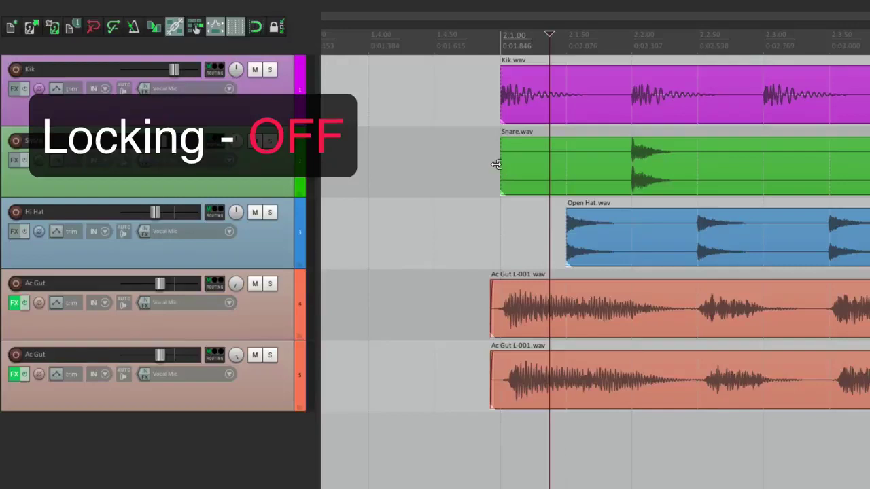
left_click_drag(501, 162, 550, 159)
left_click_drag(566, 238, 605, 239)
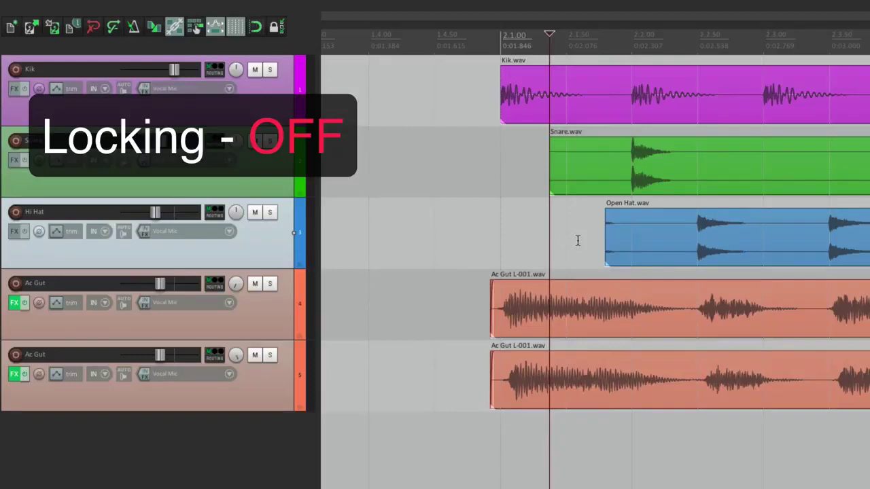
key("l")
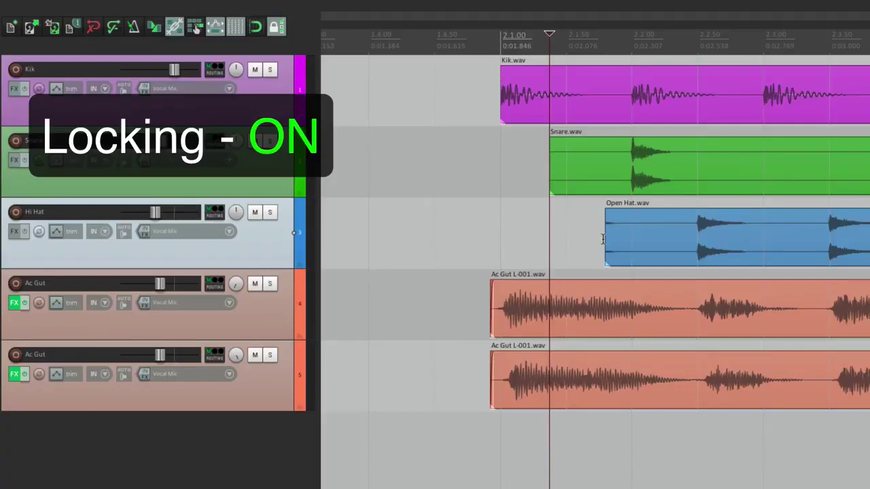
key("ctrl+z")
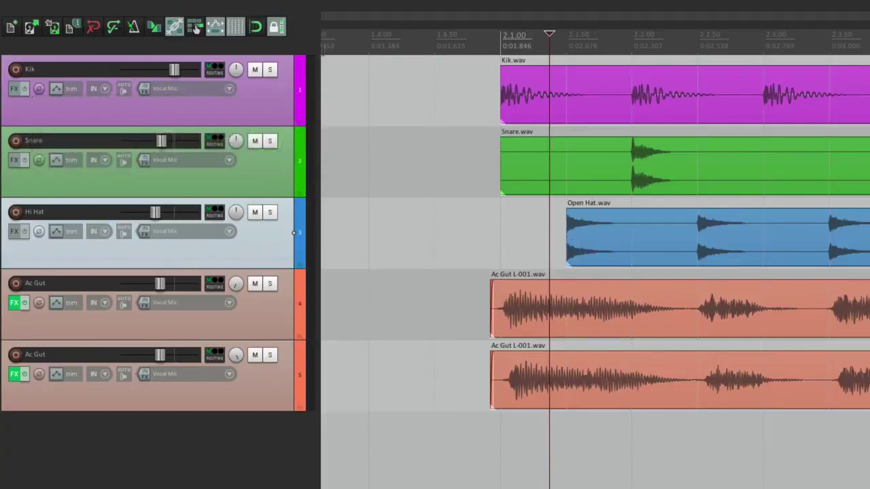
- Unlock item edges and lock Item fade/volume handles instead
left_click(274, 27)
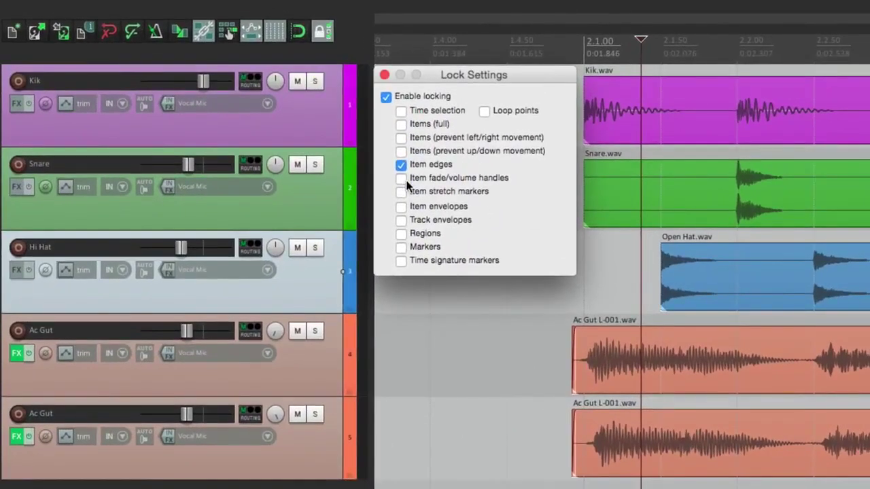
left_click(401, 165)
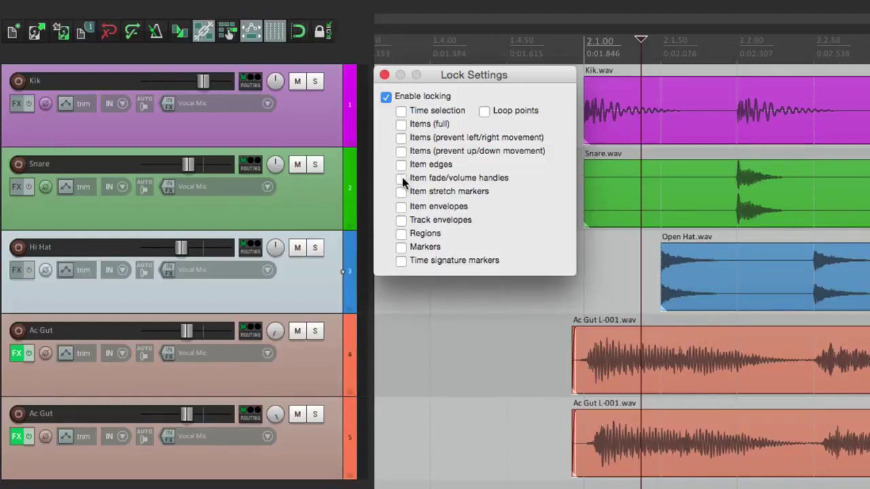
left_click(401, 179)
key("Escape")
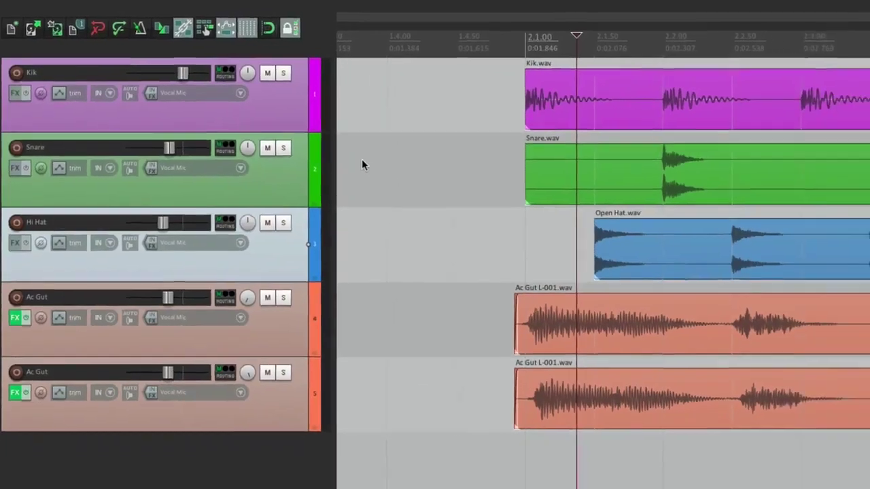
- Turn locking off and add fade-ins ending at about 2.1.66 on the Snare item and 2.2.50 on the Open Hat item
key("l")
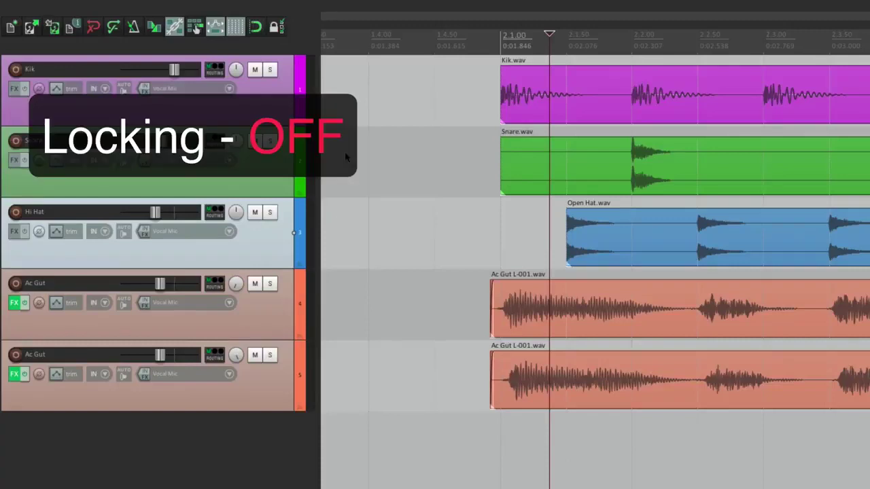
left_click_drag(505, 140, 561, 163)
left_click_drag(573, 207, 699, 222)
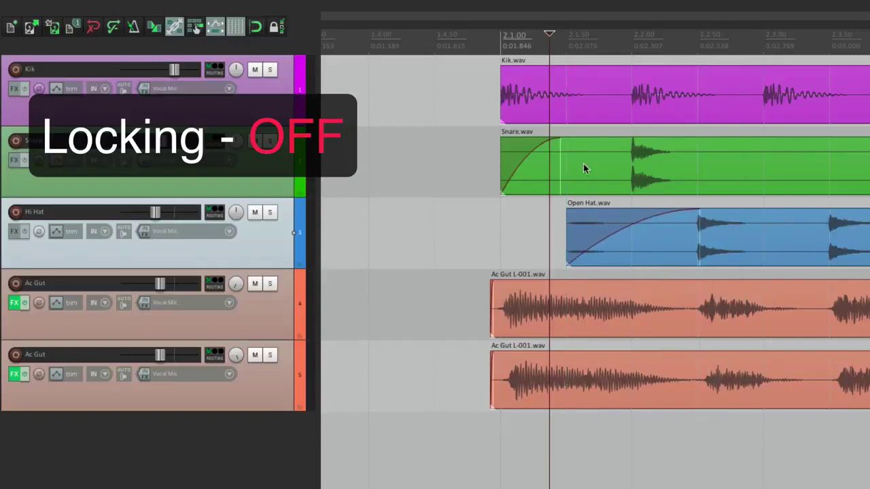
left_click_drag(561, 163, 587, 167)
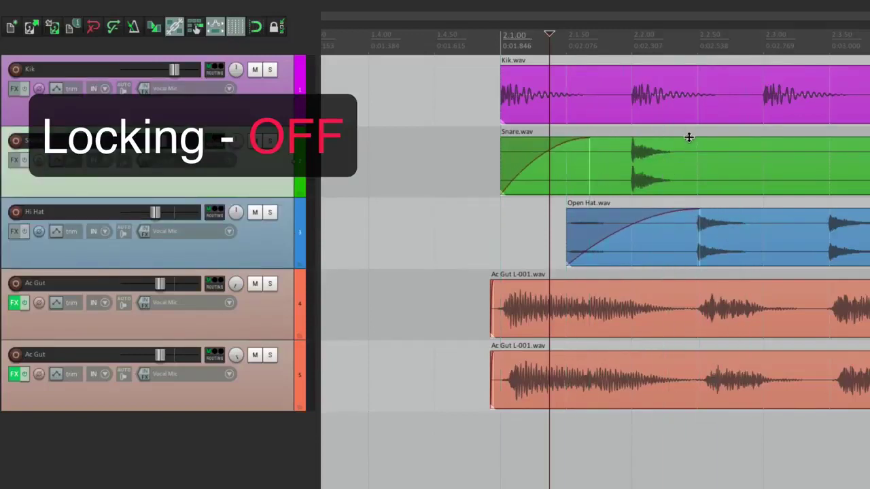
- Try the volume handle on the Snare item, lower the Open Hat item's volume to -1.54 dB, and turn locking back on
mouse_move(689, 137)
left_mouse_down()
mouse_move(689, 168)
mouse_move(693, 134)
left_mouse_up()
left_click_drag(720, 208, 722, 222)
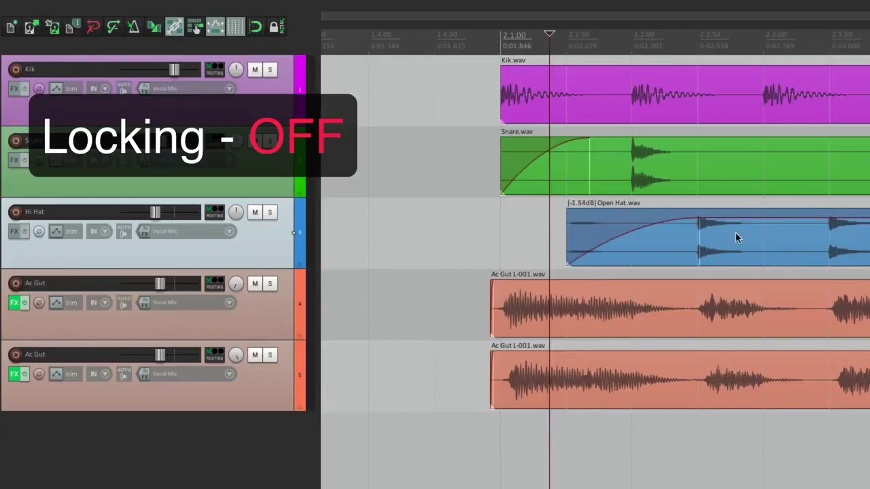
key("l")
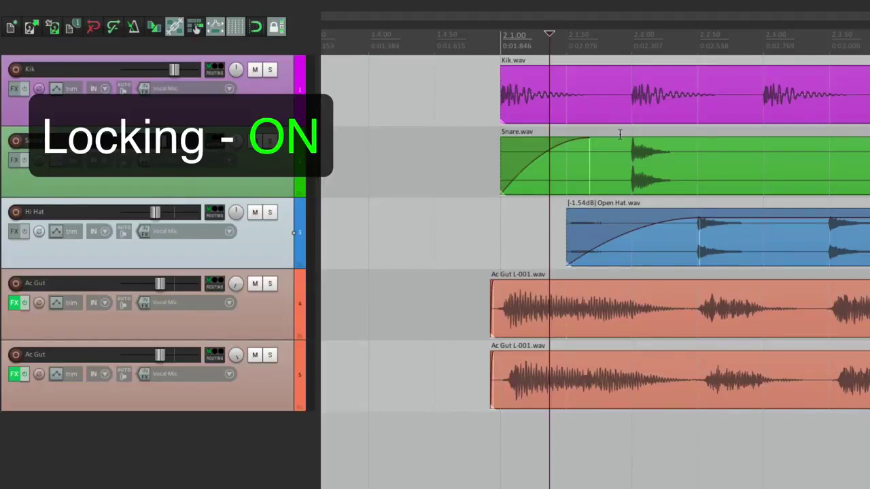
- Unlock item fade/volume handles and lock Item stretch markers instead
right_click(279, 29)
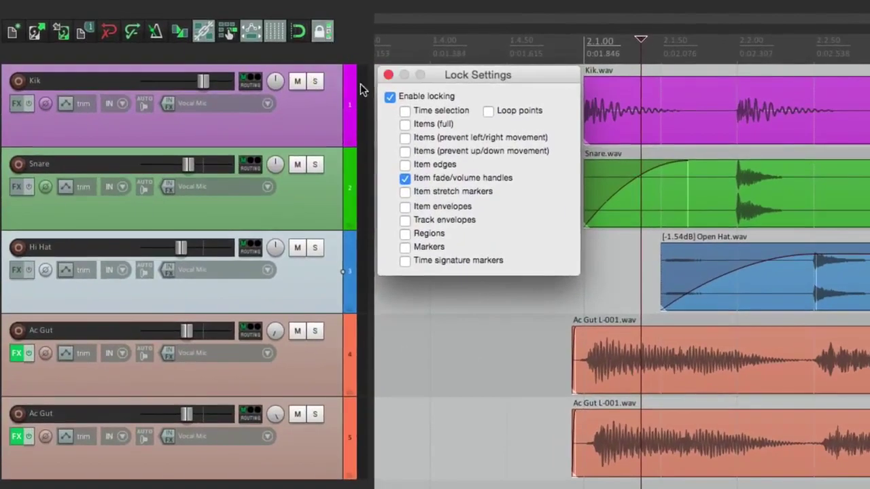
left_click(404, 178)
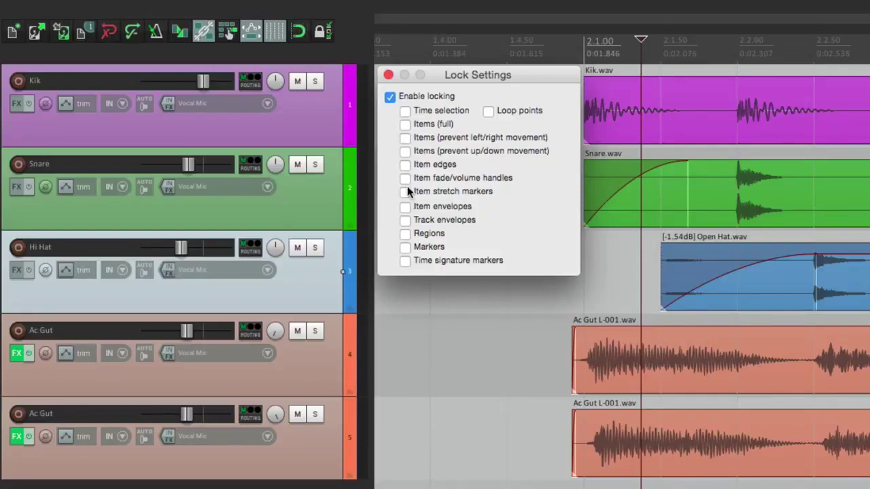
left_click(406, 193)
key("Escape")
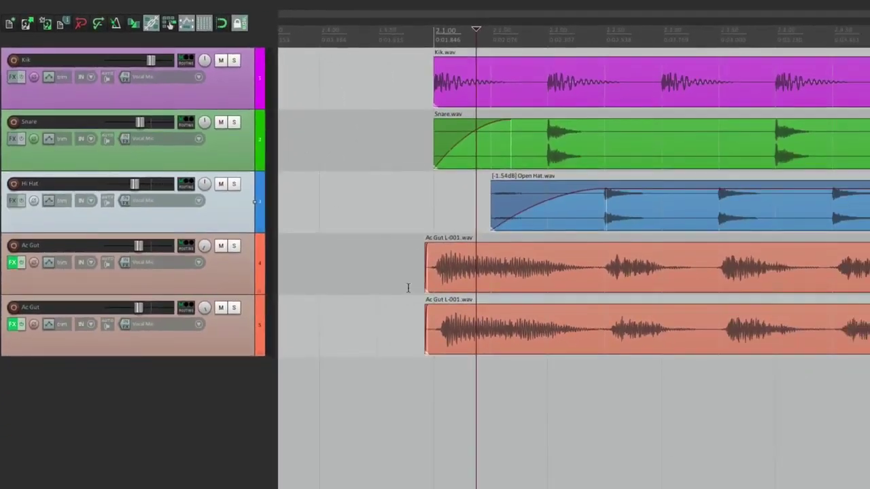
- Turn locking off and add three stretch markers to the upper Ac Gut item, just before its second, third and fourth notes
key("l")
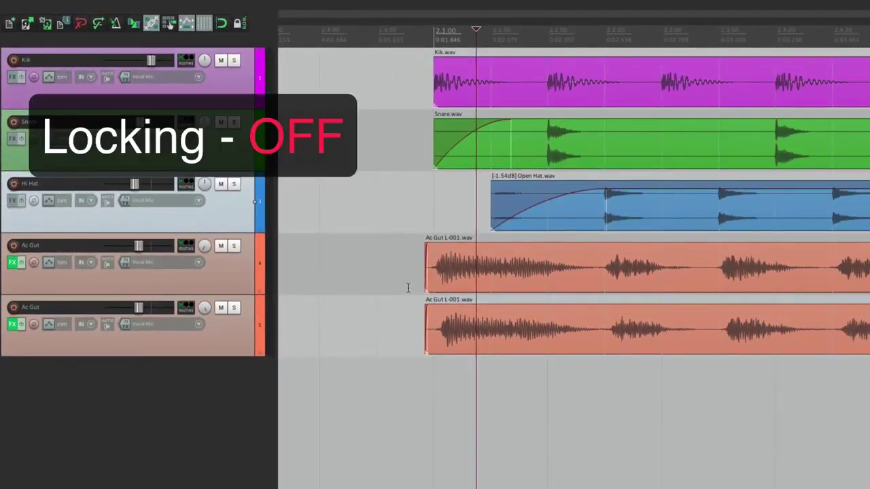
left_click(589, 263)
key("shift+w")
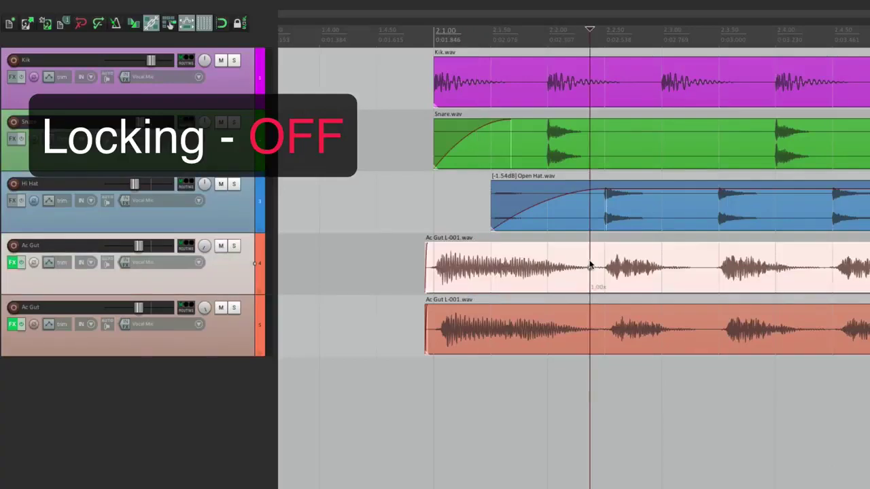
left_click(709, 252)
key("shift+w")
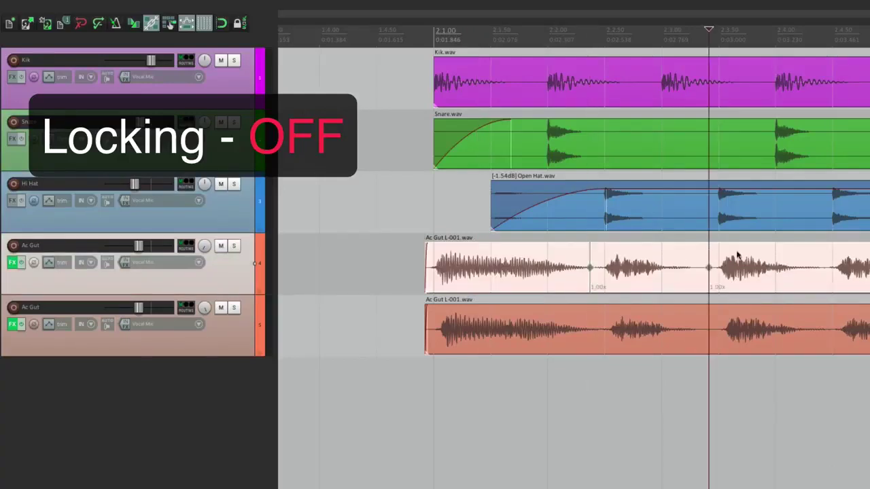
left_click(816, 257)
key("shift+w")
left_click(404, 263)
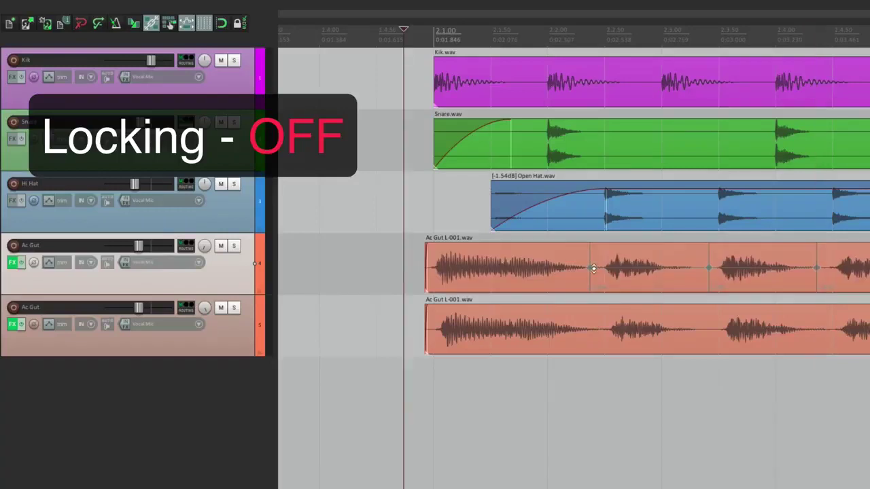
- Move the three stretch markers in the upper Ac Gut item earlier, to about 2.1.73, 2.2.80 and 2.3.37
mouse_move(588, 269)
left_mouse_down()
mouse_move(481, 273)
mouse_move(539, 273)
mouse_move(516, 274)
left_mouse_up()
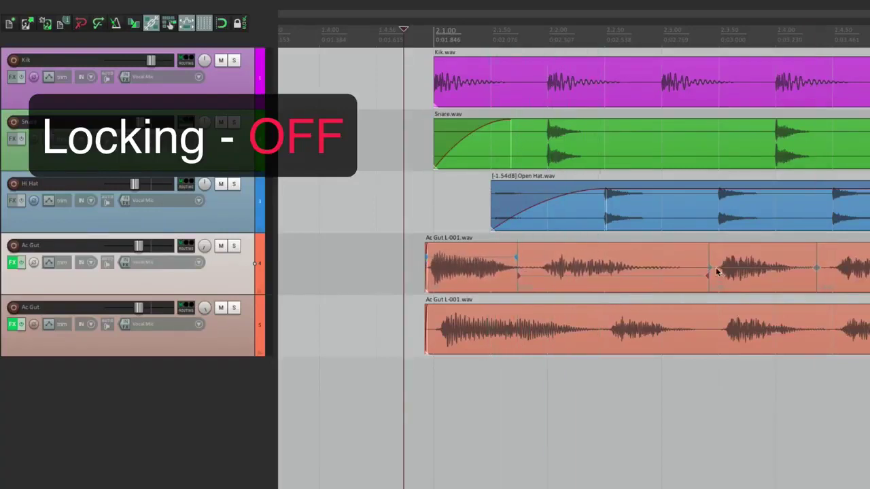
mouse_move(711, 274)
left_mouse_down()
mouse_move(620, 273)
mouse_move(716, 273)
mouse_move(640, 277)
left_mouse_up()
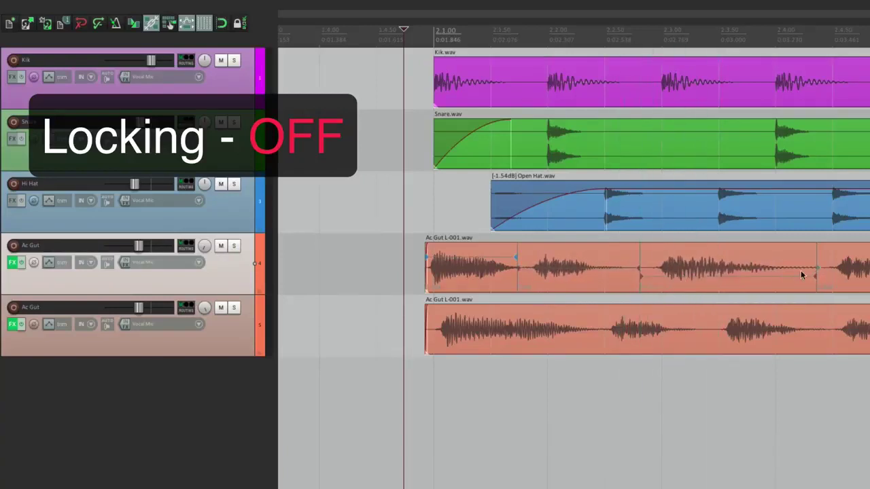
mouse_move(816, 271)
left_mouse_down()
mouse_move(675, 280)
mouse_move(705, 281)
left_mouse_up()
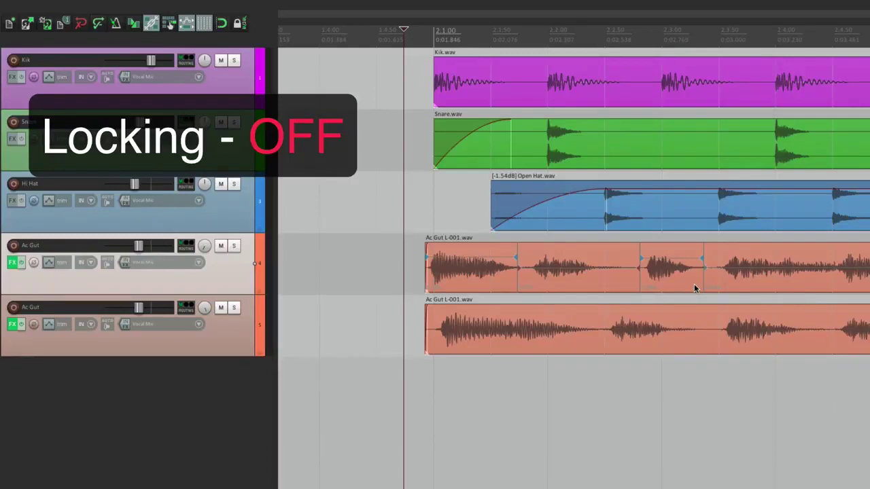
- Toggle locking on and off over the stretch markers, and undo the stretch marker, fade and item volume edits
key("l")
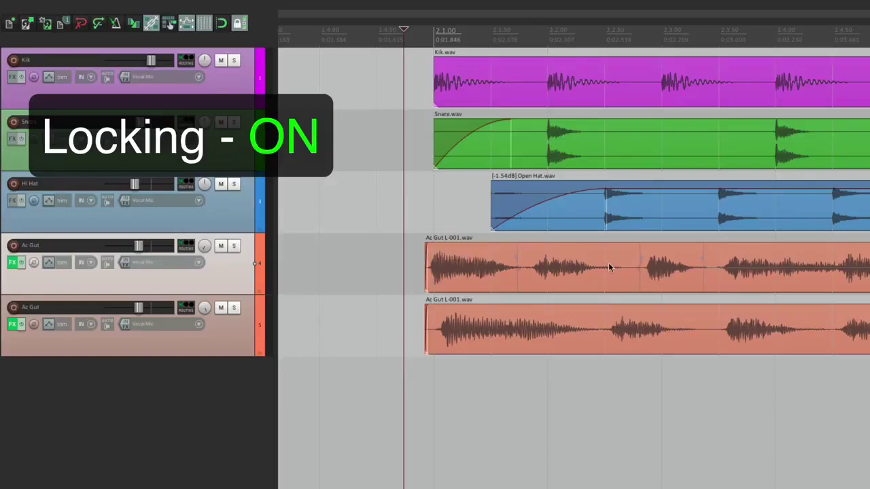
key("l")
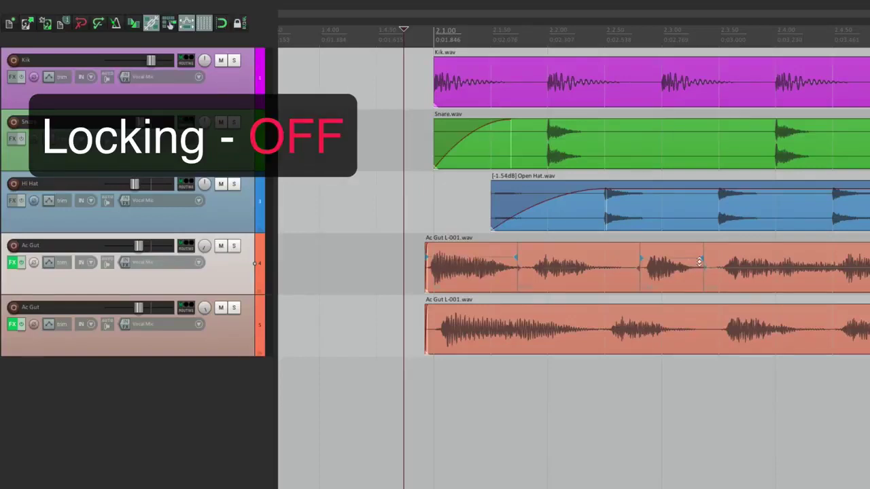
mouse_move(641, 261)
left_mouse_down()
mouse_move(625, 265)
mouse_move(656, 268)
mouse_move(615, 267)
mouse_move(652, 269)
left_mouse_up()
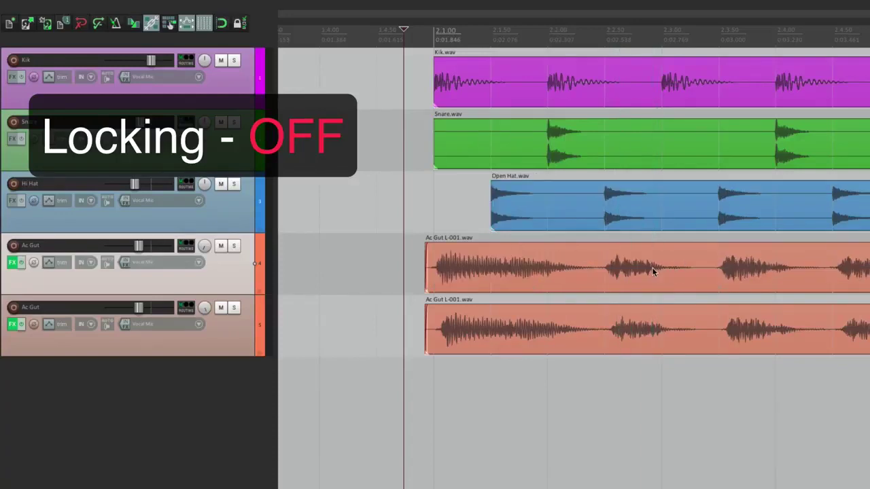
- Unlock item stretch markers and lock Item envelopes and Track envelopes instead
right_click(237, 23)
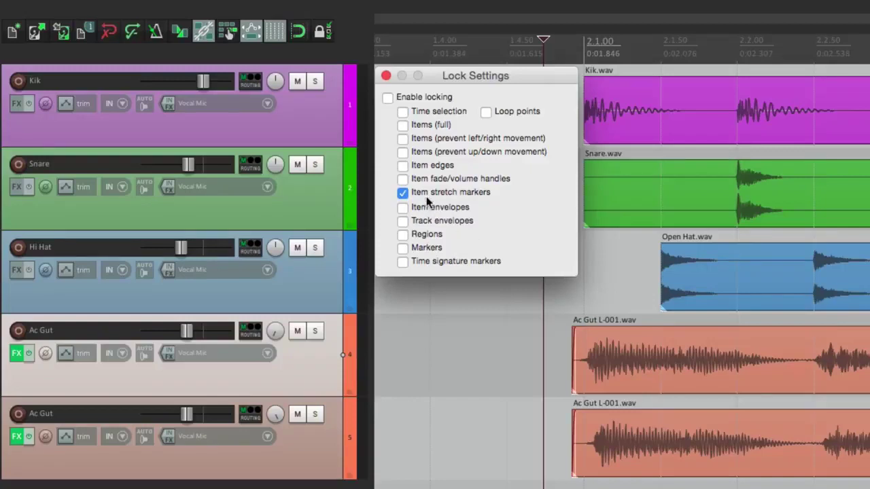
left_click(403, 194)
left_click(402, 207)
left_click(402, 222)
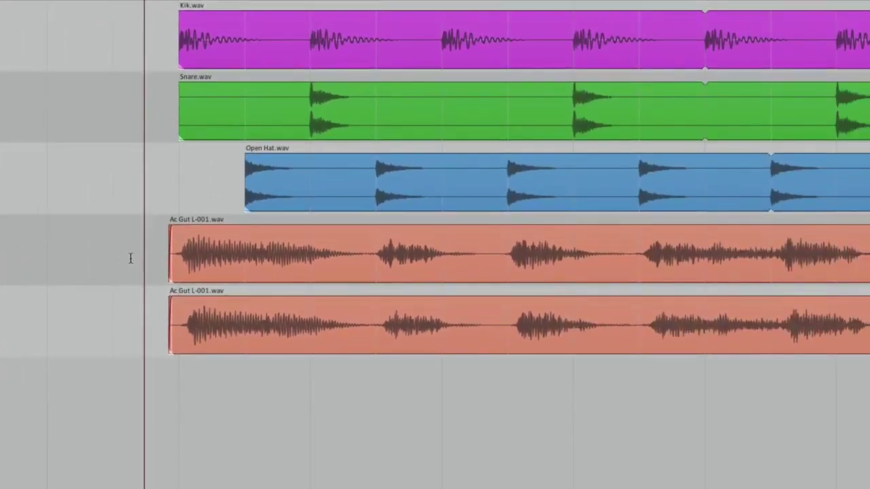
- Show the take pitch envelope on the upper Ac Gut item and draw a wavy freehand pitch curve across its first notes
left_click(191, 244)
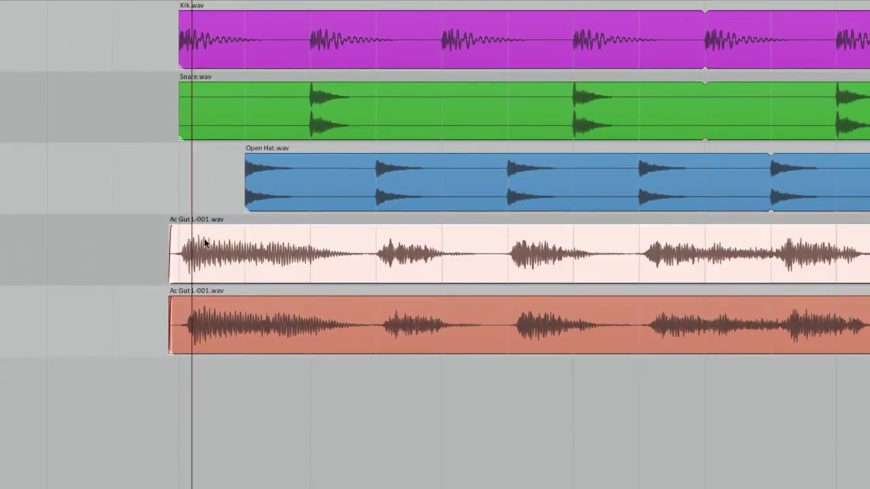
right_click(205, 240)
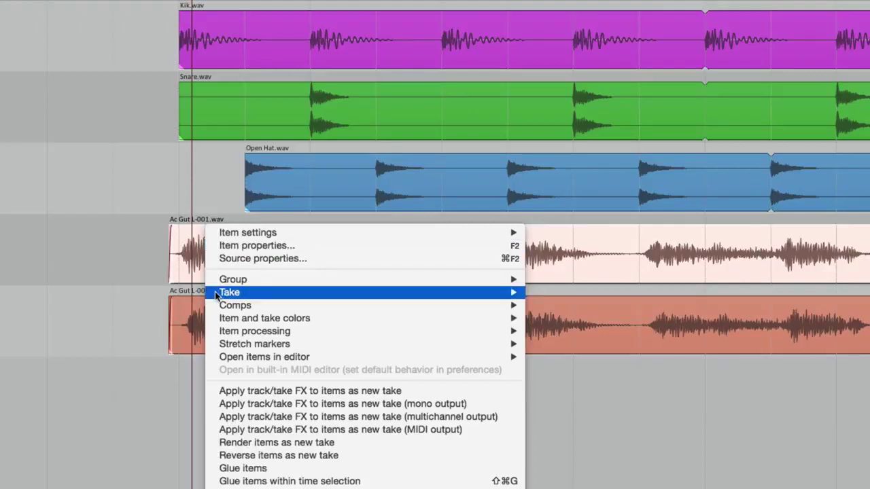
mouse_move(228, 294)
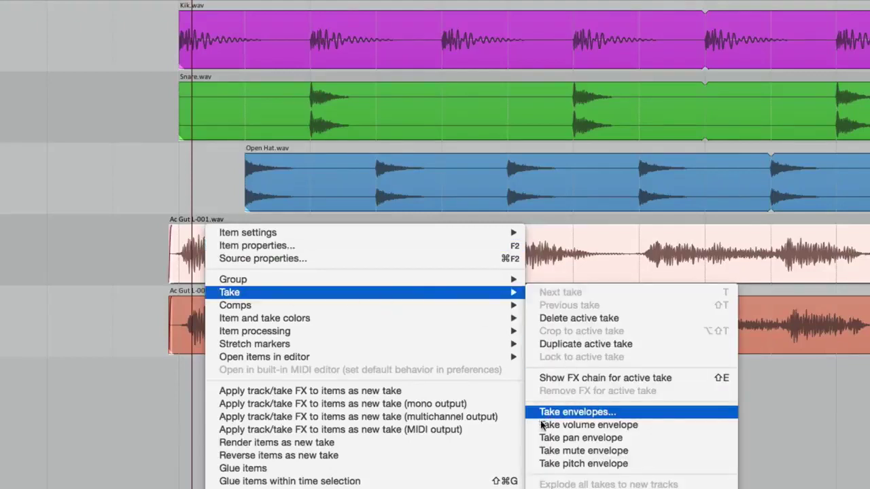
left_click(535, 463)
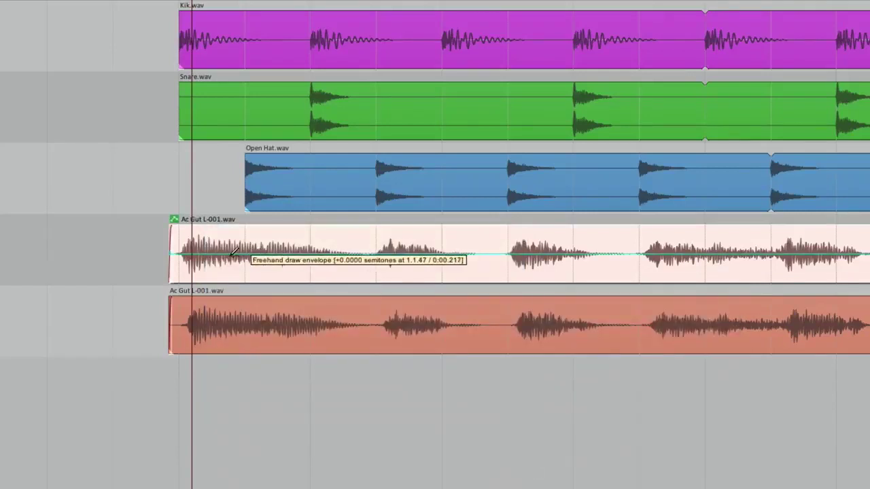
mouse_move(223, 256)
left_mouse_down()
mouse_move(273, 241)
mouse_move(354, 258)
mouse_move(470, 241)
mouse_move(554, 276)
mouse_move(654, 227)
mouse_move(709, 214)
mouse_move(718, 277)
left_mouse_up()
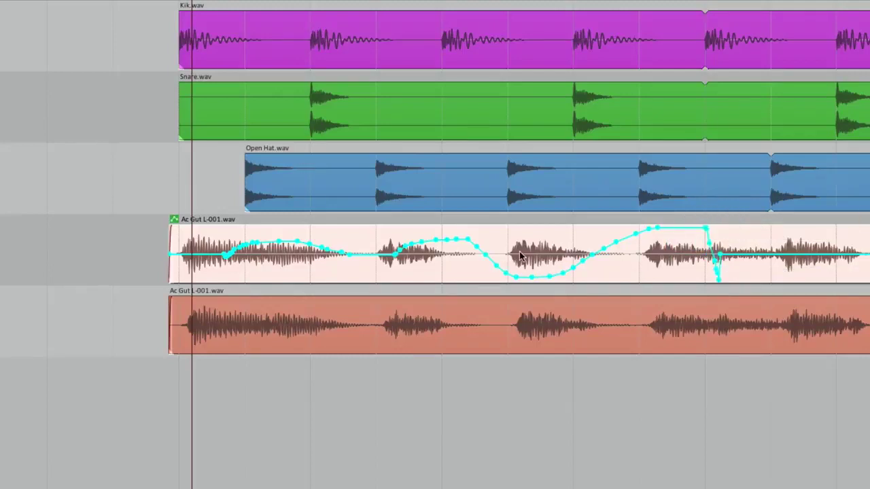
- Shift the drawn pitch envelope points slightly later in the upper Ac Gut item and turn locking on
mouse_move(466, 238)
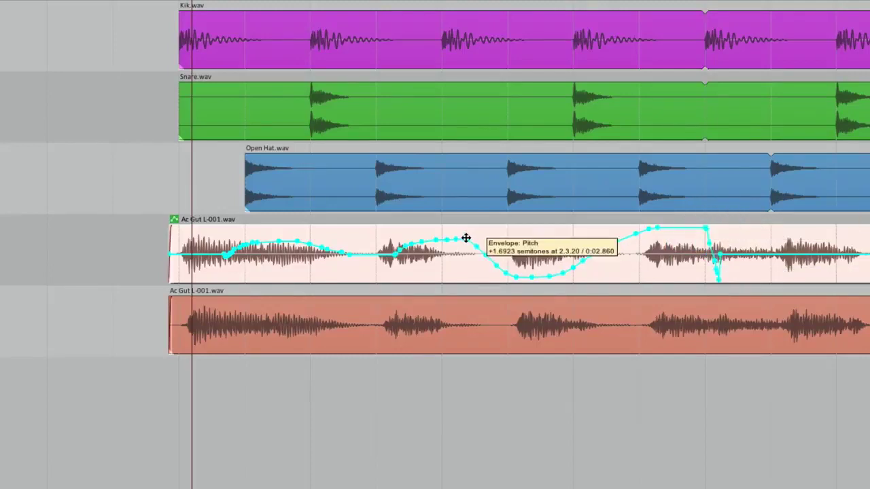
left_click_drag(467, 238, 458, 255)
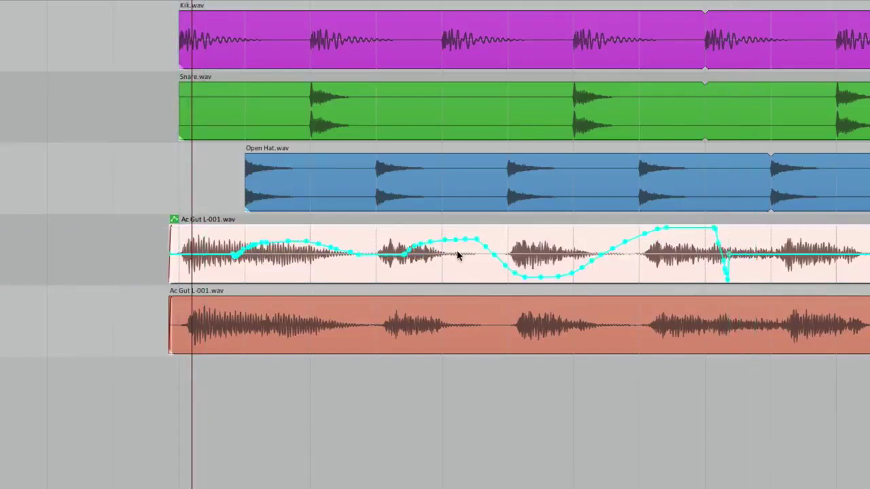
key("l")
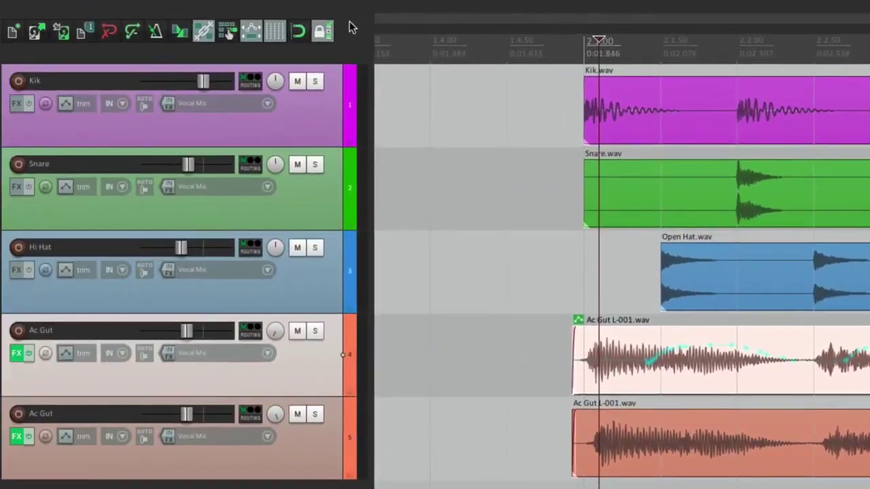
- Check the lock settings and show the volume envelope of the upper Ac Gut track
right_click(320, 34)
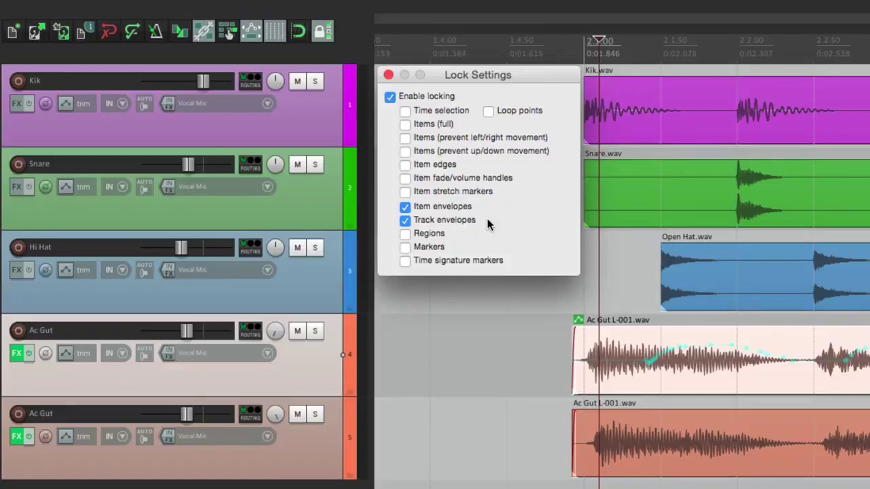
left_click(388, 75)
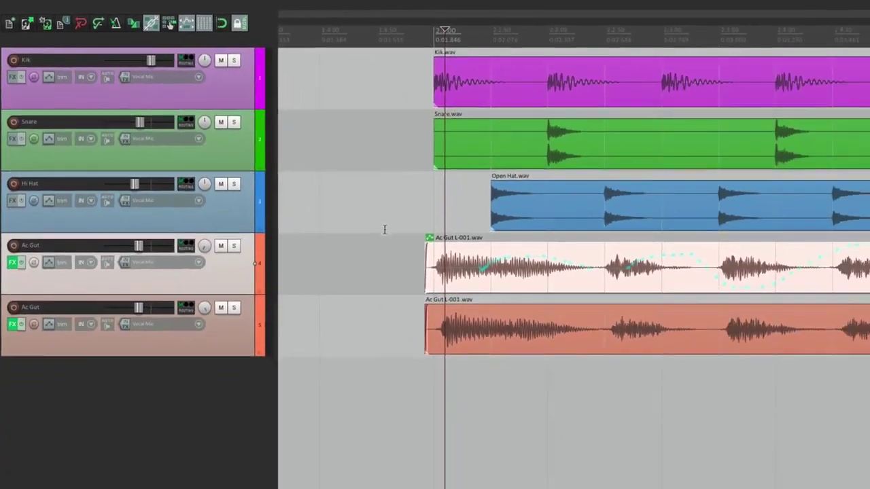
left_click(400, 259)
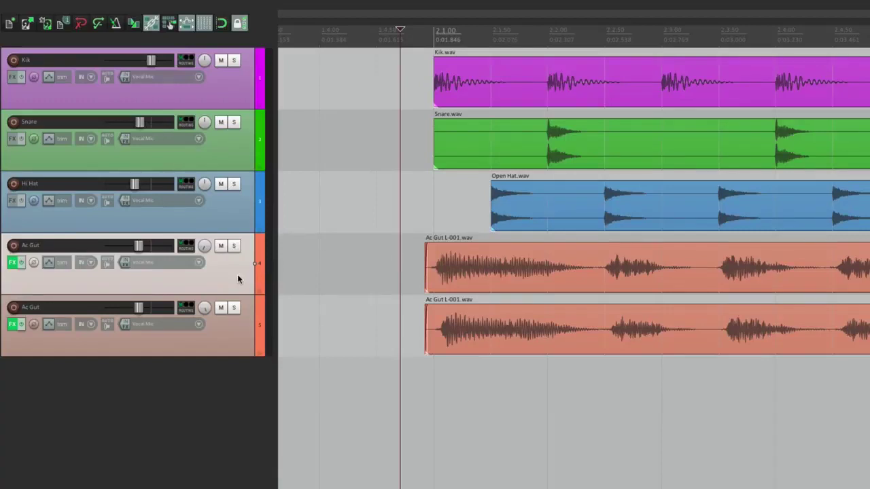
key("v")
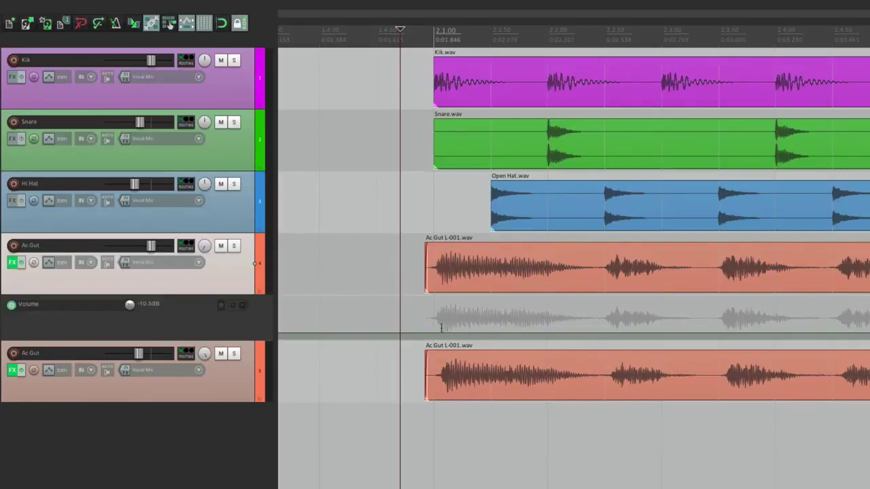
- With locking off, draw a wavy freehand volume curve across the upper Ac Gut track's first notes, and turn locking on
key("l")
mouse_move(441, 329)
left_mouse_down()
mouse_move(581, 326)
mouse_move(633, 305)
mouse_move(668, 330)
mouse_move(731, 302)
mouse_move(829, 337)
left_mouse_up()
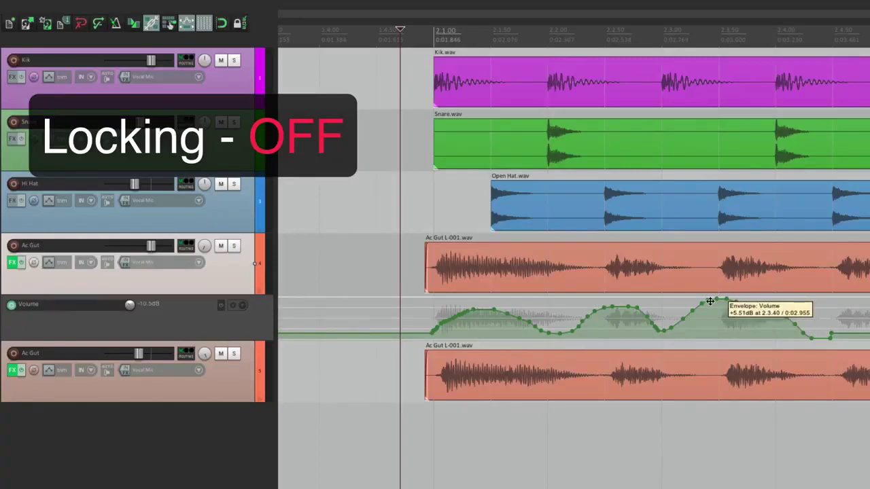
key("l")
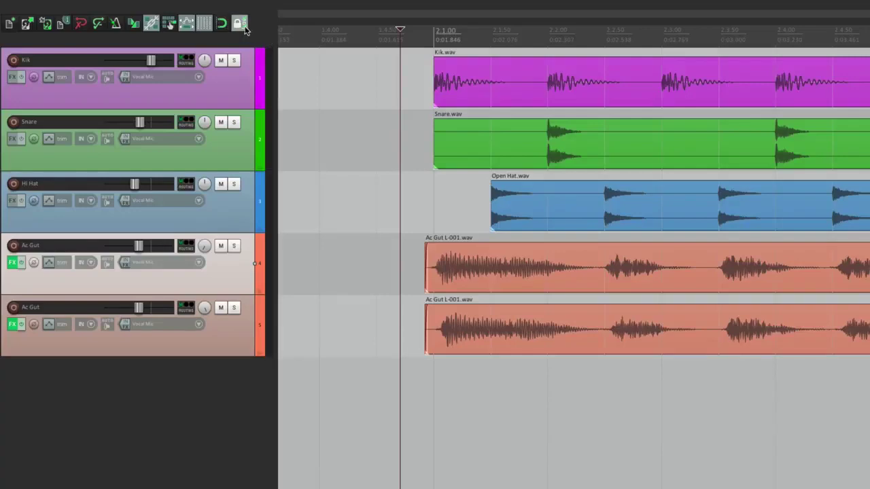
- Unlock Item envelopes and Track envelopes and lock Regions, Markers and Time signature markers instead
right_click(239, 25)
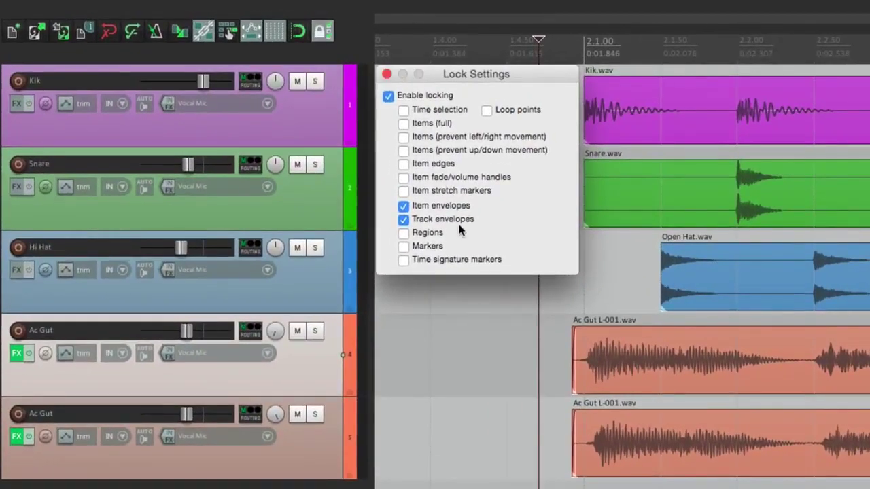
left_click(403, 220)
left_click(403, 206)
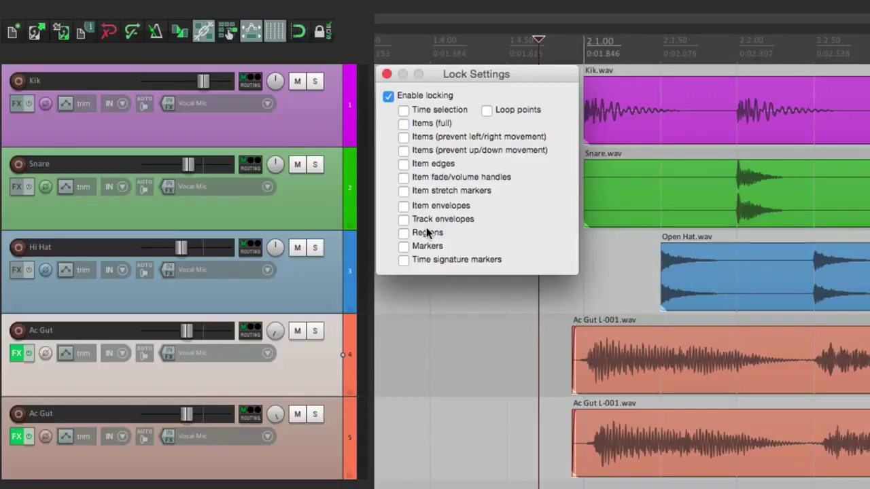
left_click(403, 233)
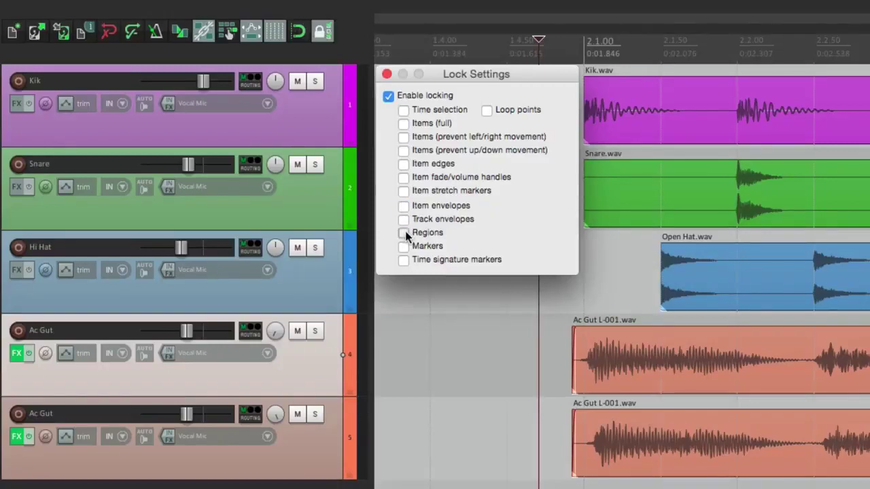
left_click(403, 247)
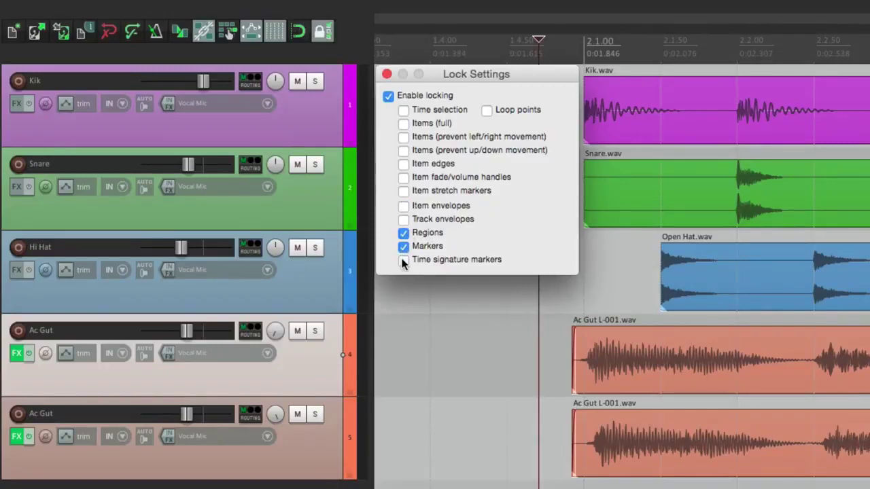
left_click(403, 261)
left_click(386, 73)
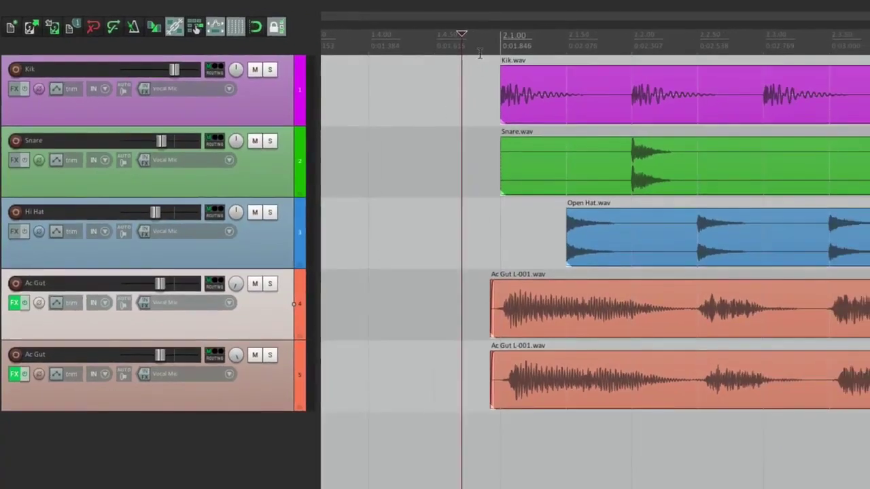
- Insert a marker named Verse 1 at 1.4.85, just before measure 2
left_click(480, 49)
right_click(480, 49)
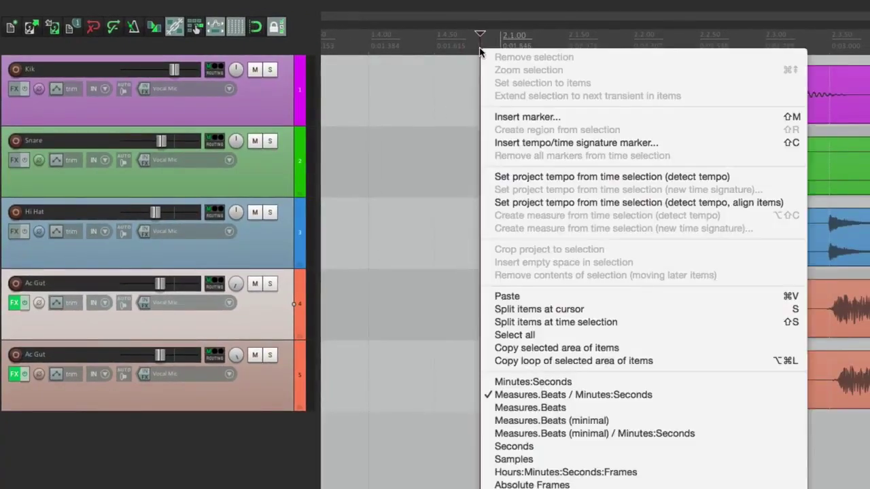
left_click(491, 117)
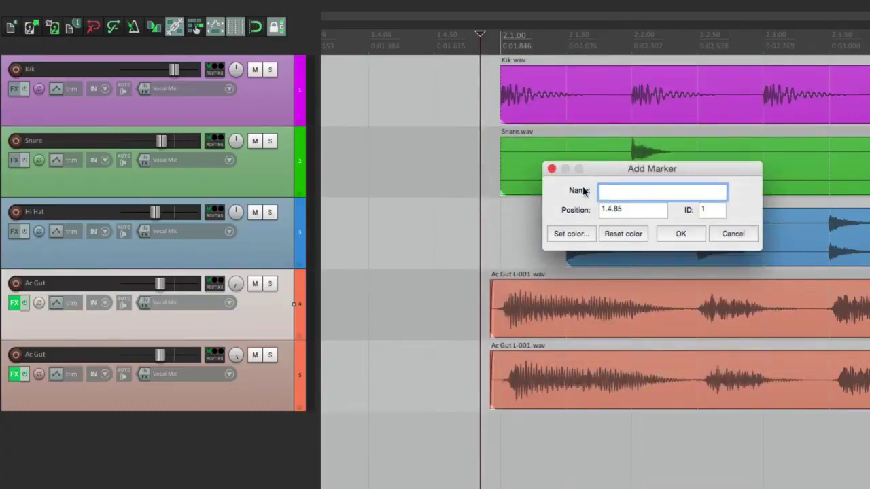
type("Verse 1")
key("Return")
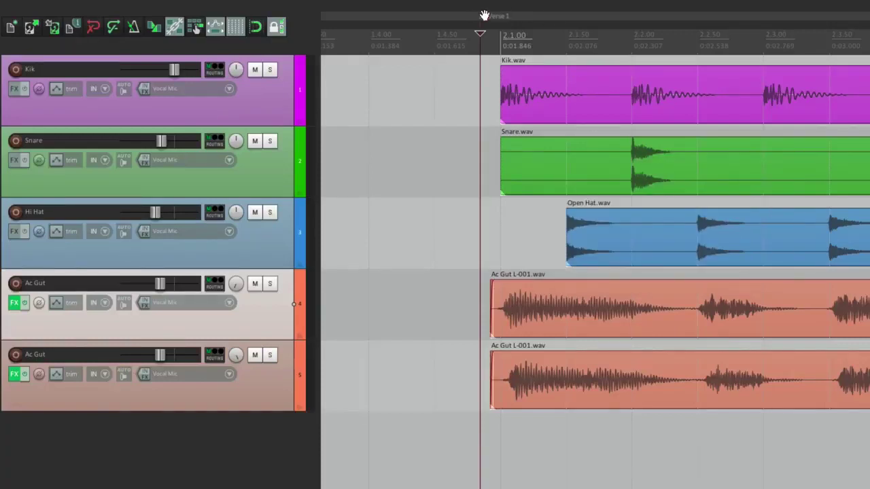
- Turn locking off, move the Verse 1 marker later to about 2.2.75, and delete it
mouse_move(484, 14)
left_mouse_down()
mouse_move(625, 14)
mouse_move(461, 18)
left_mouse_up()
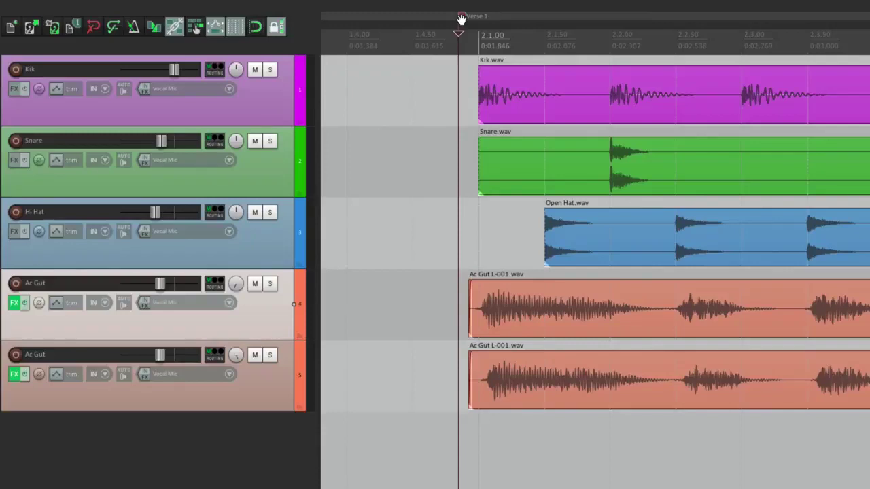
key("l")
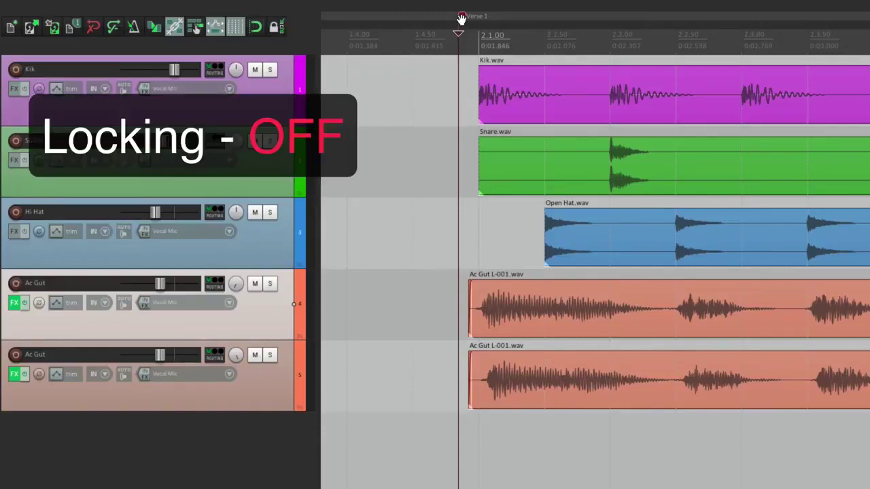
mouse_move(461, 18)
left_mouse_down()
mouse_move(569, 16)
mouse_move(529, 15)
left_mouse_up()
left_click_drag(595, 24, 716, 21)
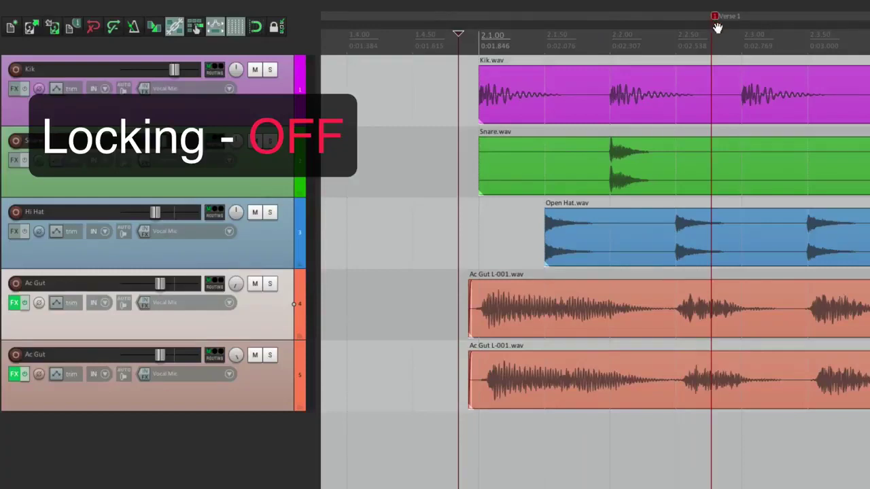
left_click(714, 15, "alt")
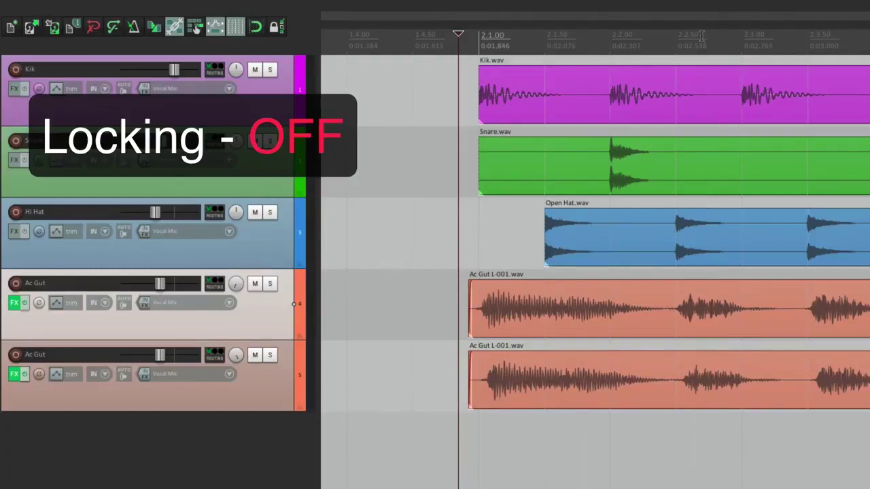
- Insert the Verse 1 marker again at the edit cursor, position 1.4.85
right_click(475, 34)
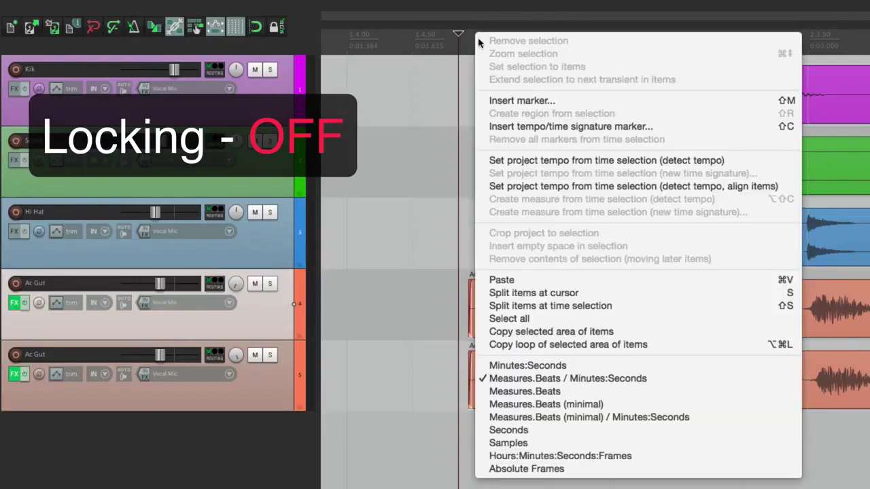
left_click(481, 99)
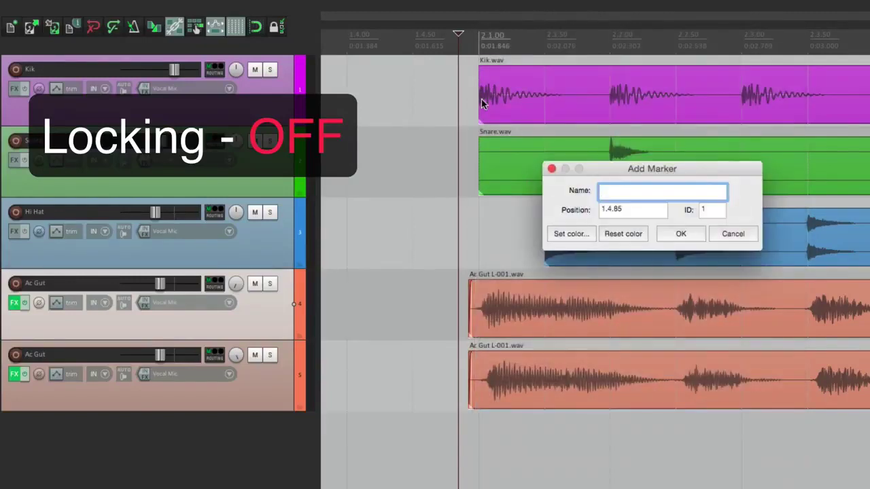
type("Verse 1")
key("Return")
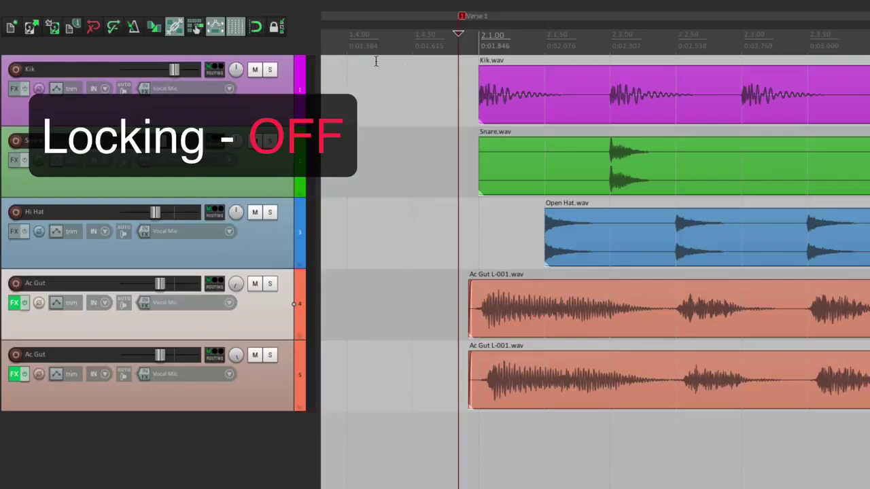
- Try to move the Verse 1 marker with locking on, and turn locking off
key("l")
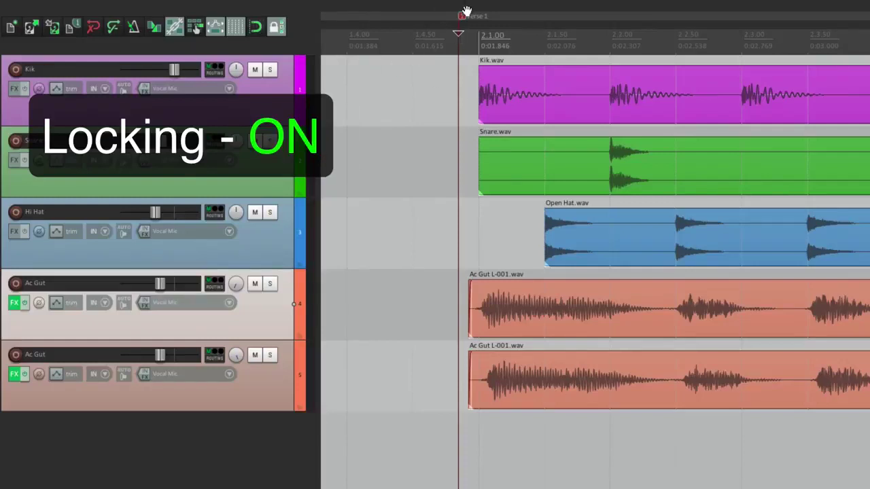
mouse_move(465, 15)
left_mouse_down()
mouse_move(484, 15)
mouse_move(467, 15)
left_mouse_up()
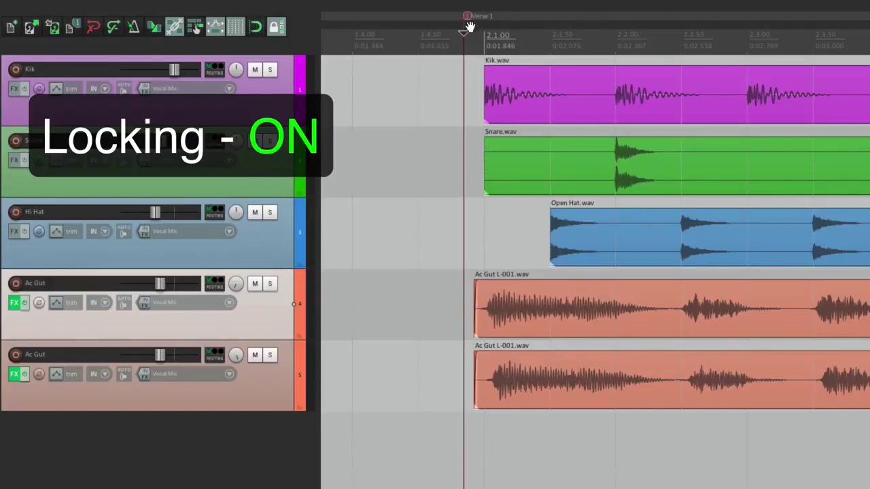
key("l")
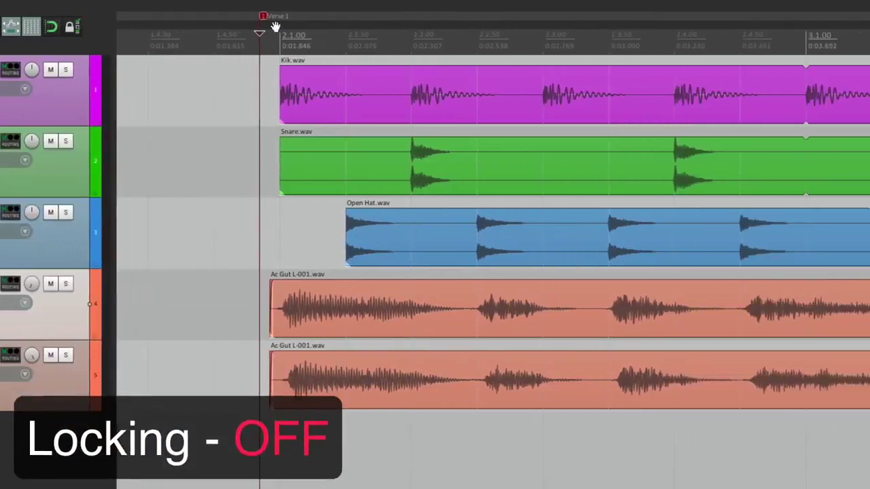
- Create a region from a time selection starting at about 2.1.51 with a length of about 0.2.40, and name it Verse 1
left_click_drag(346, 49, 660, 49)
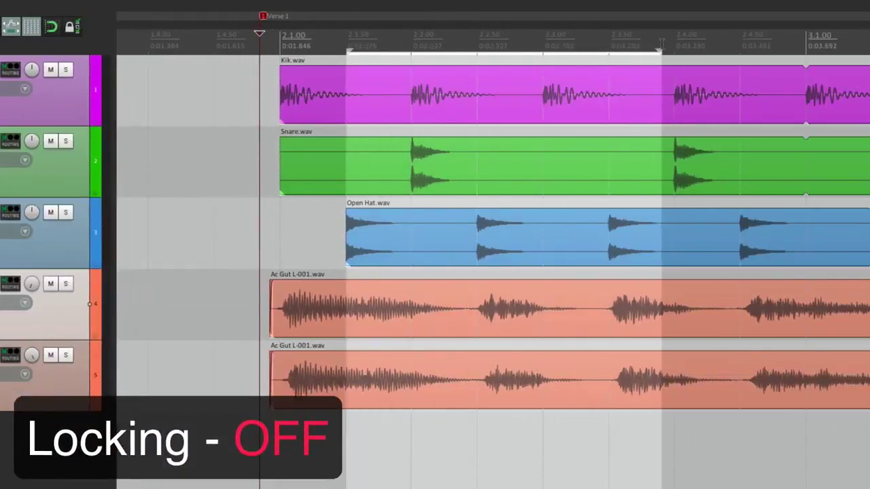
right_click(500, 55)
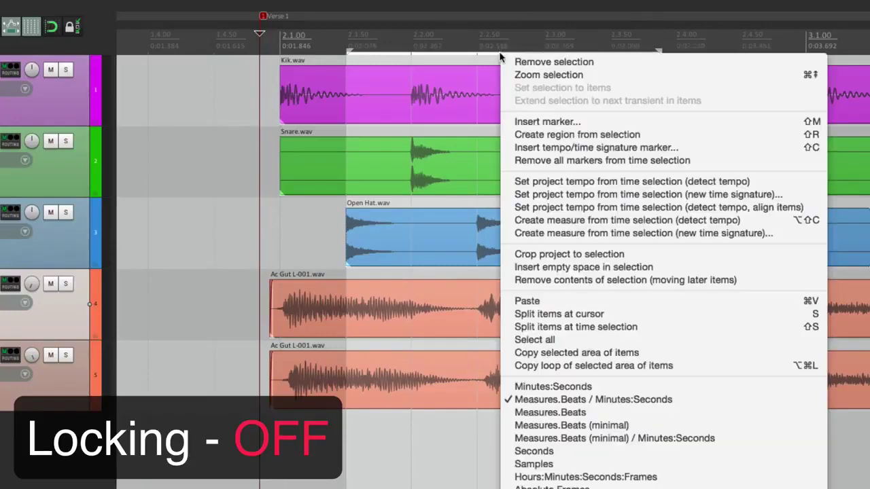
left_click(516, 135)
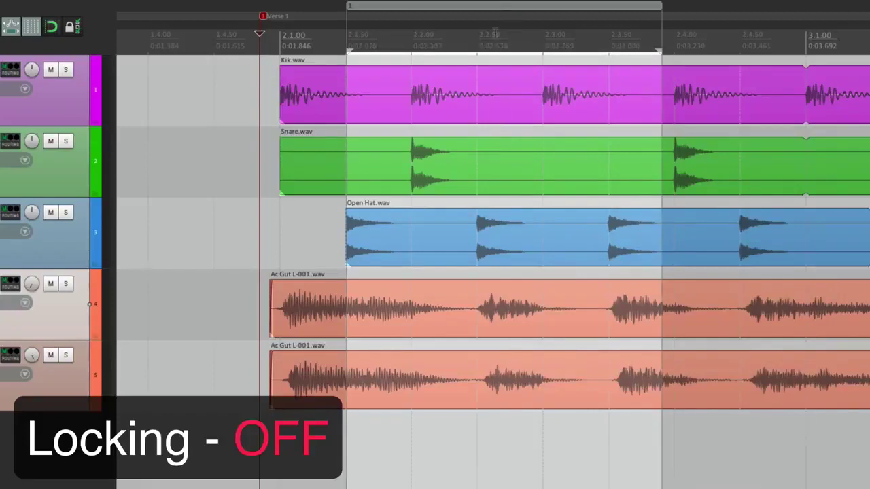
right_click(477, 11)
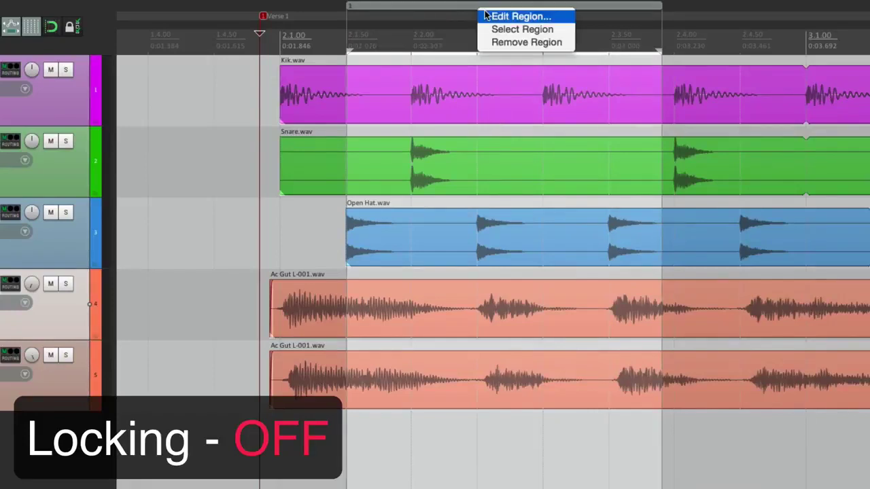
left_click(482, 14)
type("Verse 1")
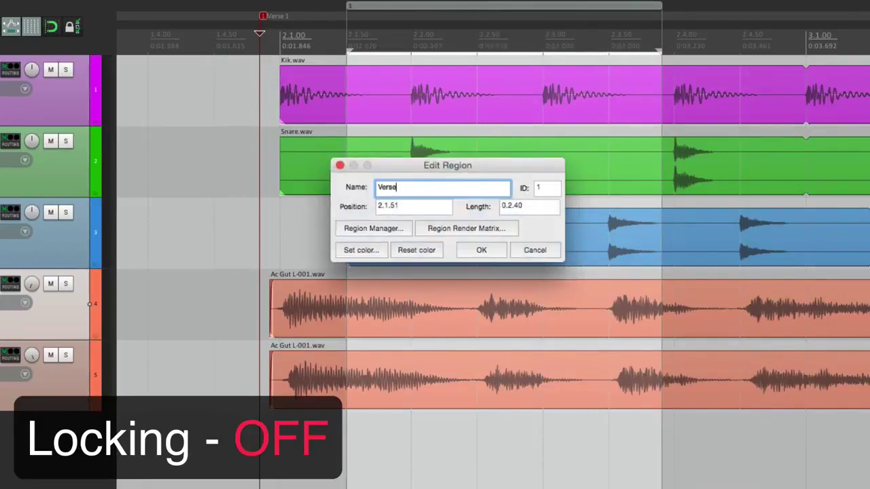
key("Return")
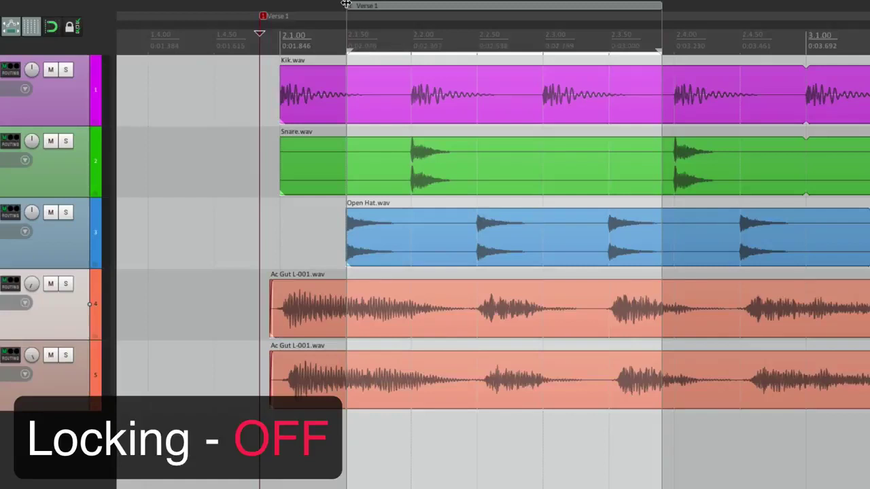
- Move the Verse 1 region's start slightly earlier and its end to about 2.3.35, and try moving the region with locking on
mouse_move(346, 6)
left_mouse_down()
mouse_move(281, 7)
mouse_move(339, 14)
left_mouse_up()
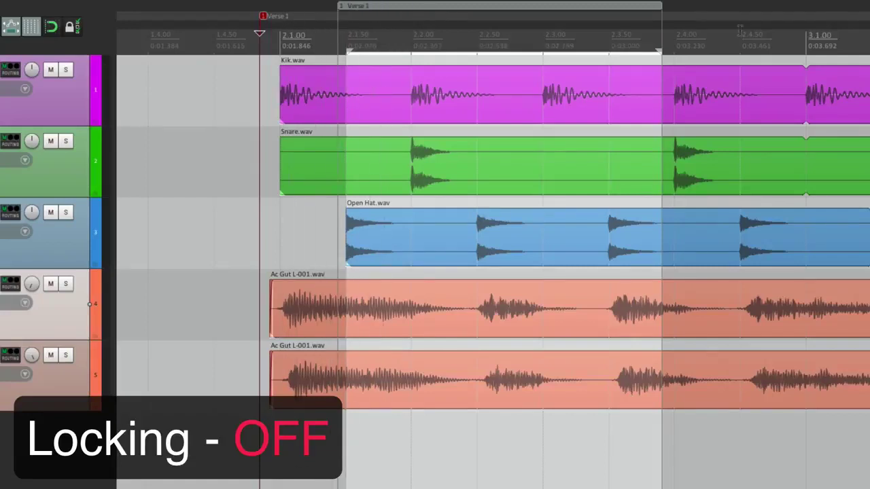
left_click_drag(659, 7, 590, 15)
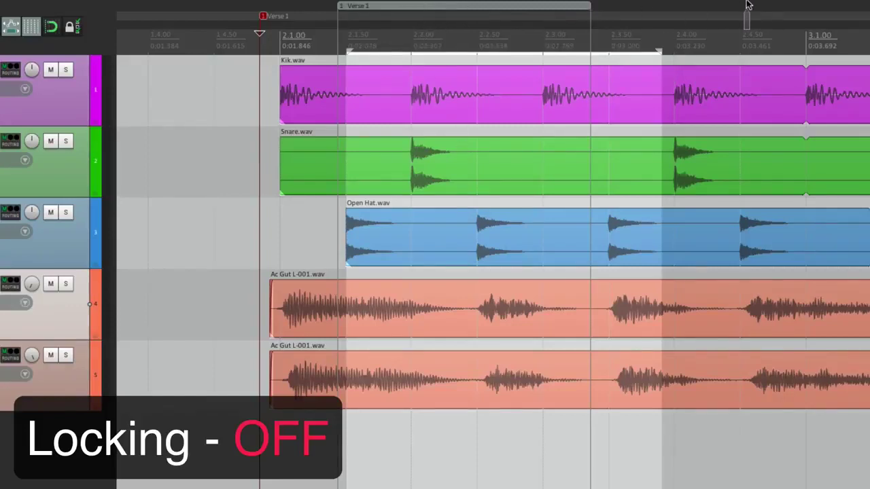
left_click_drag(748, 5, 747, 6)
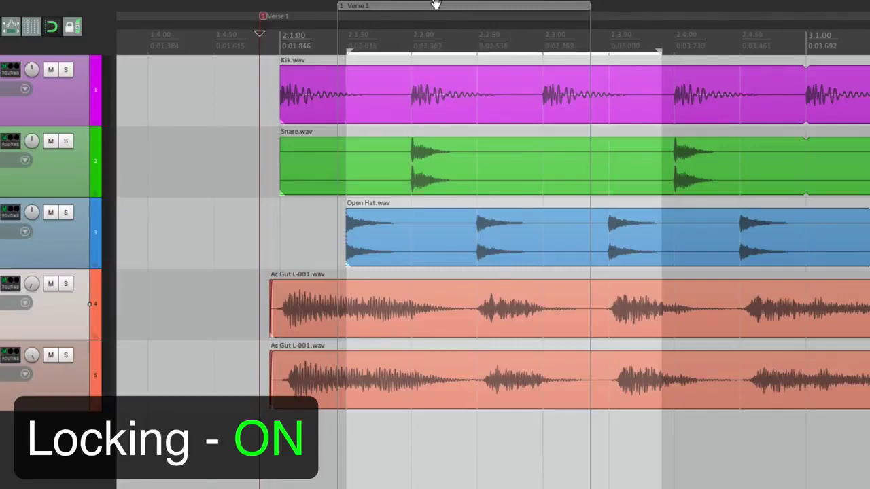
left_click_drag(530, 10, 509, 27)
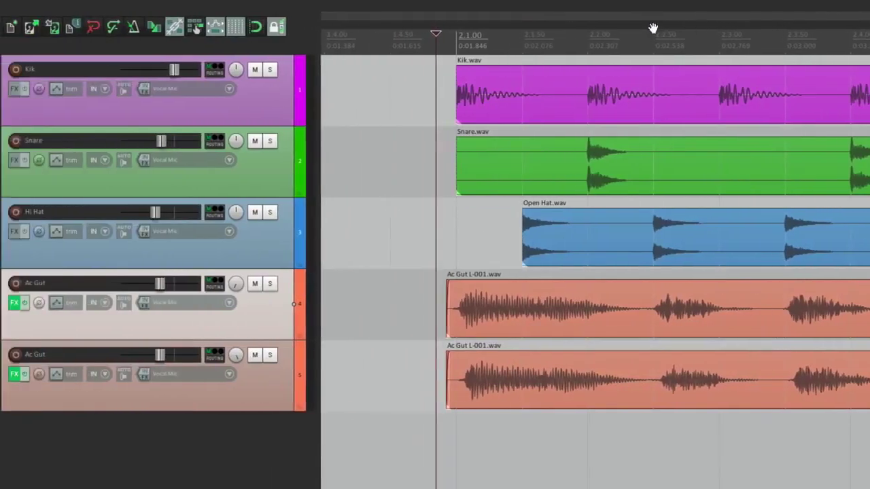
- Insert a 130 BPM tempo marker just before measure 2, at position 1.4.909369
left_click(444, 46)
right_click(444, 45)
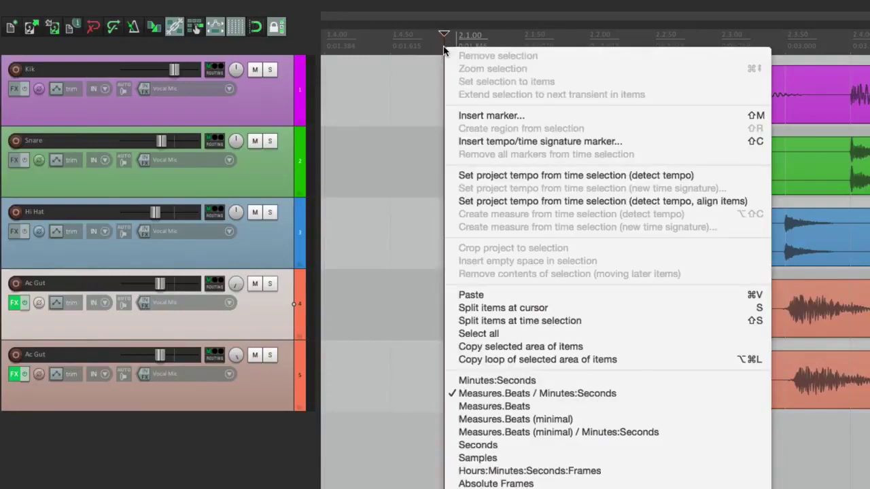
left_click(448, 143)
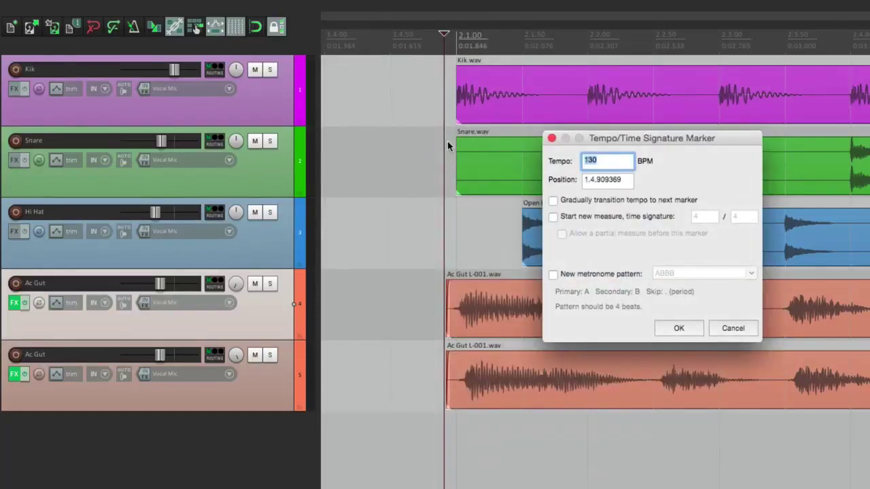
left_click(680, 328)
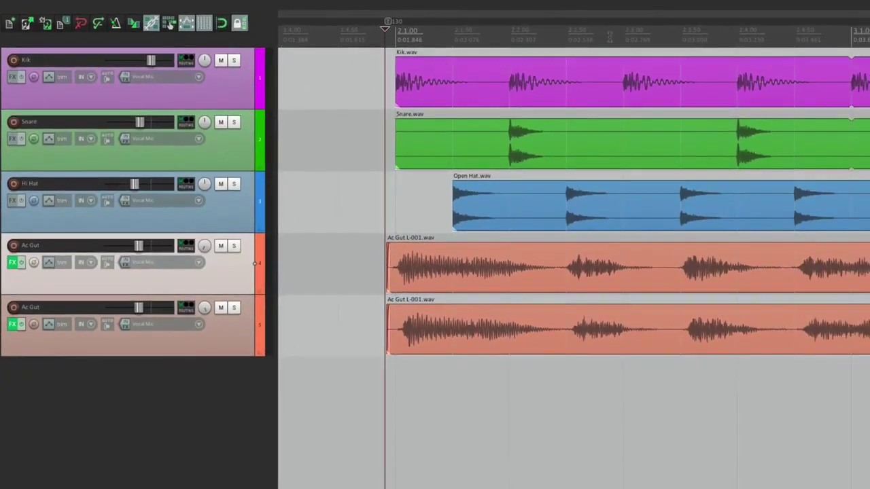
- Insert a second 130 BPM tempo marker just before 2.3.00
left_click(610, 36)
right_click(610, 36)
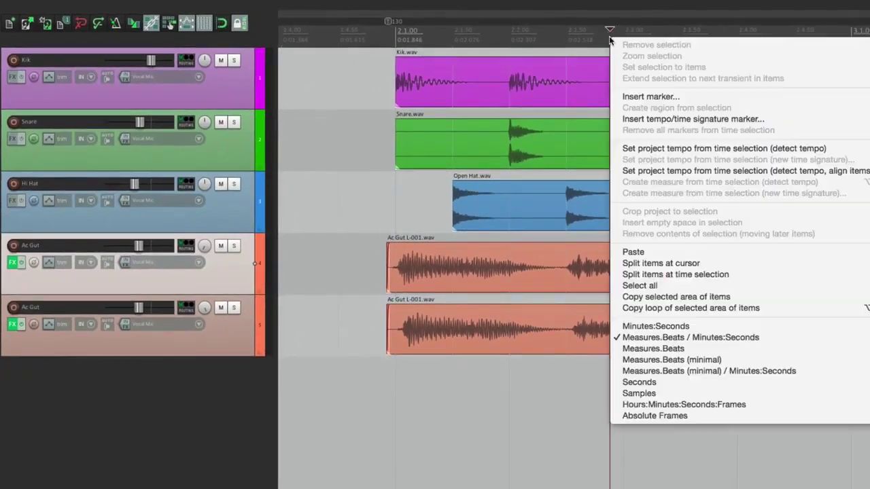
left_click(626, 119)
left_click(585, 284)
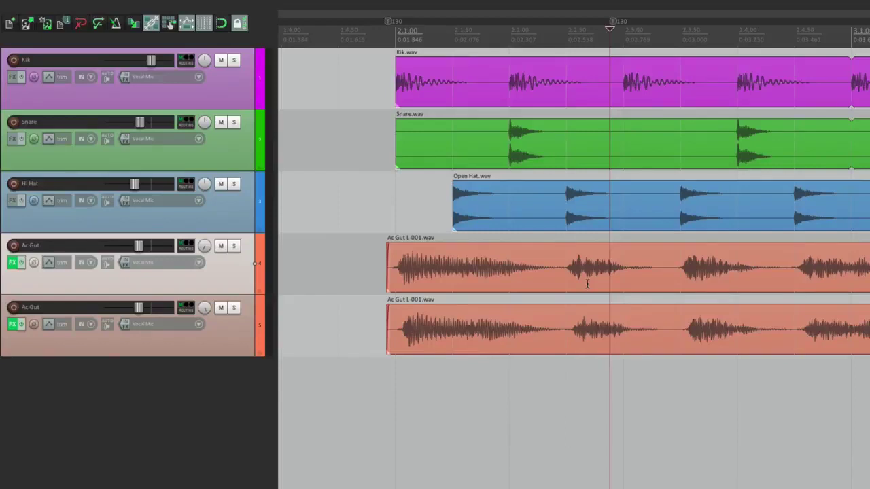
- Turn locking off, and move the second tempo marker to just after 2.4.00 and the first to about 2.1.25
key("l")
left_click_drag(614, 23, 753, 23)
mouse_move(393, 23)
left_mouse_down()
mouse_move(455, 27)
mouse_move(415, 27)
left_mouse_up()
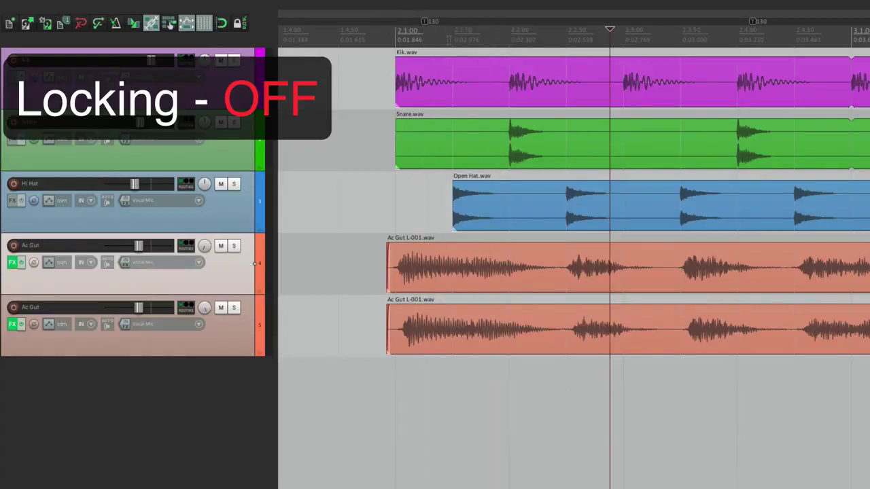
- Turn locking on and try to move both tempo markers along the timeline
key("l")
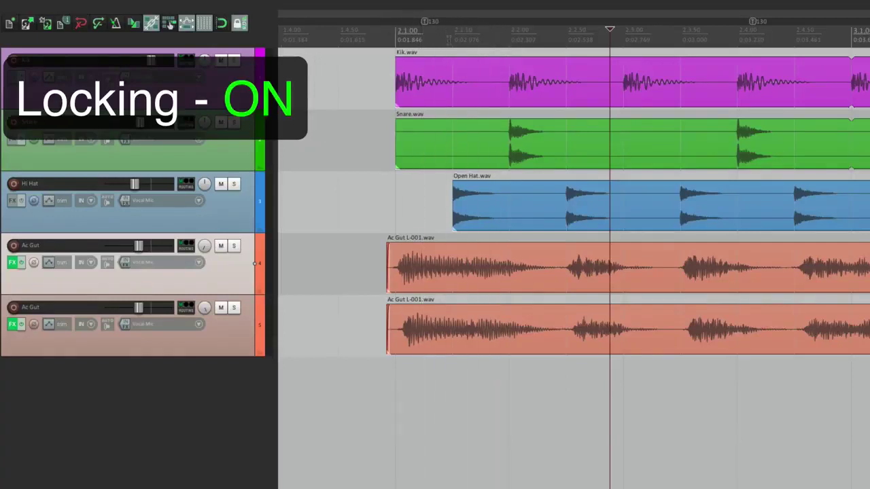
scroll(422, 21, "right", 3)
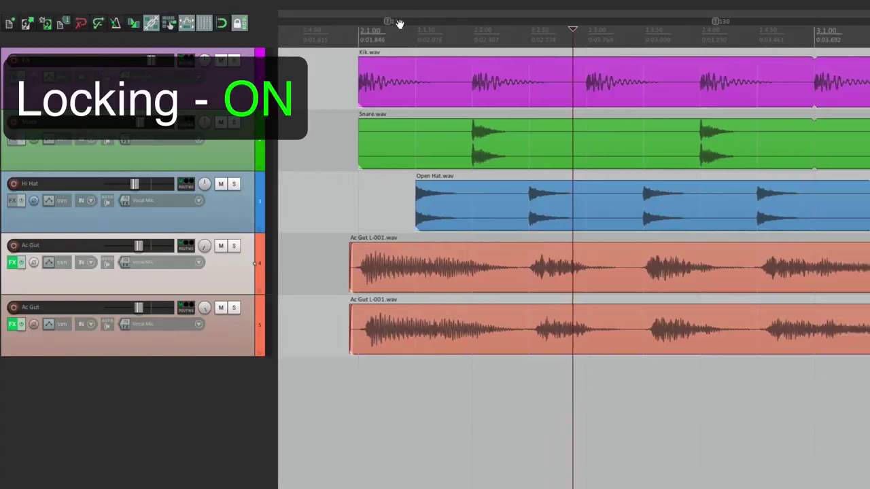
scroll(408, 24, "left", 2)
scroll(720, 24, "right", 4)
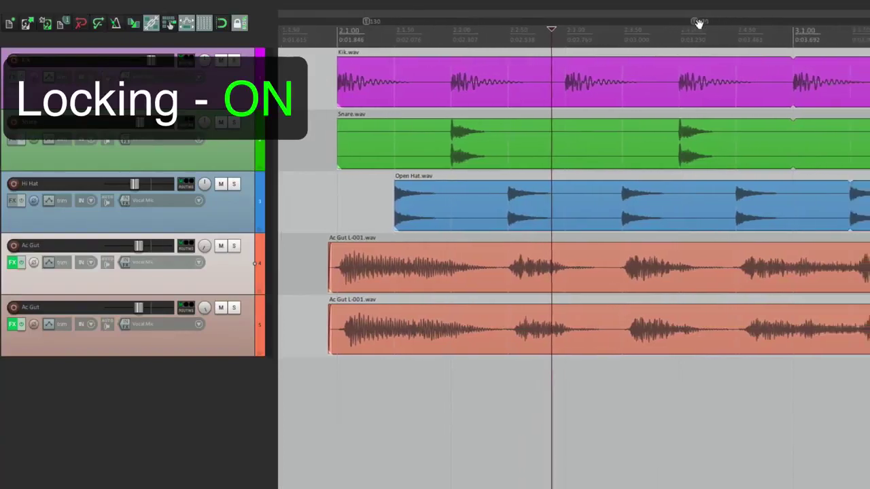
scroll(710, 22, "left", 1)
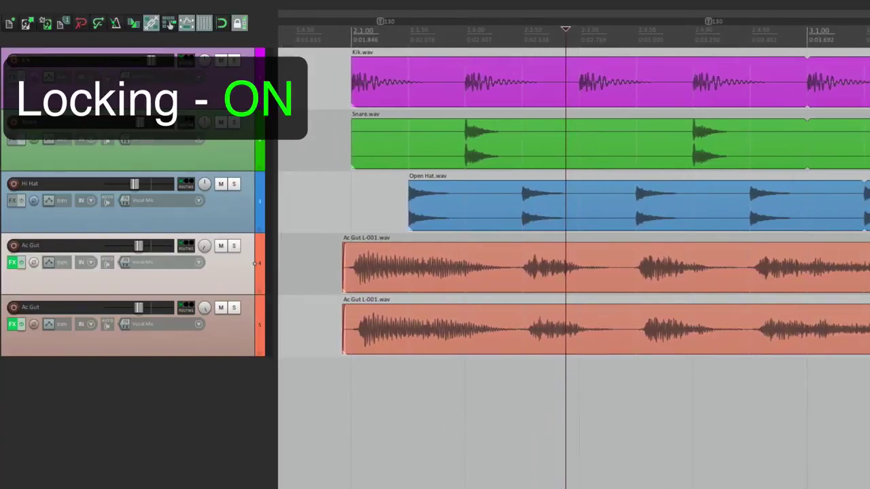
- Turn locking off, and enable it again from the lock settings
left_click(238, 25)
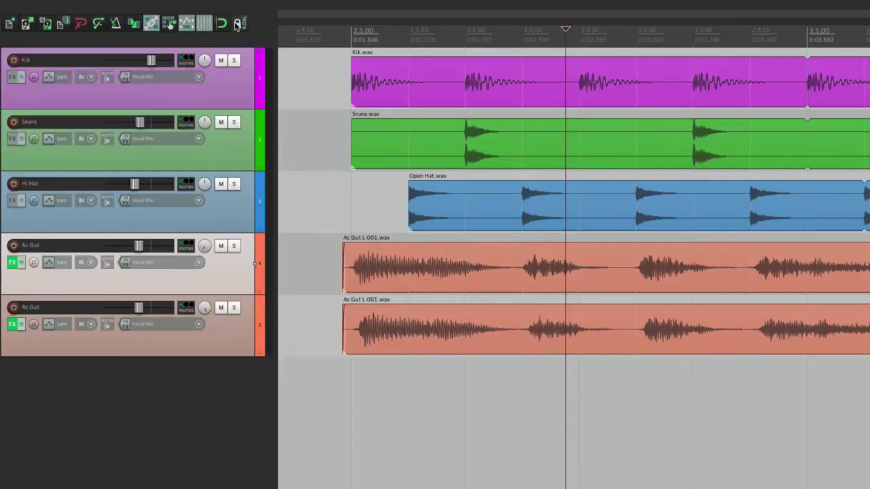
right_click(238, 25)
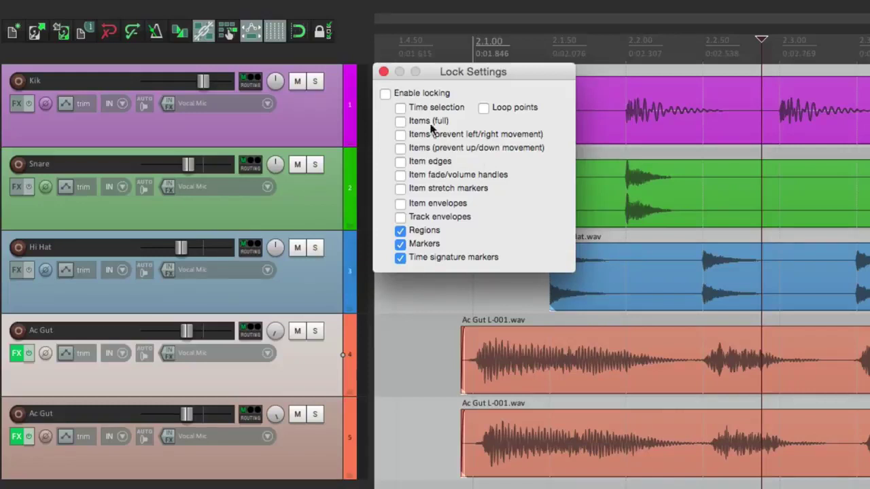
left_click(385, 93)
left_click(383, 72)
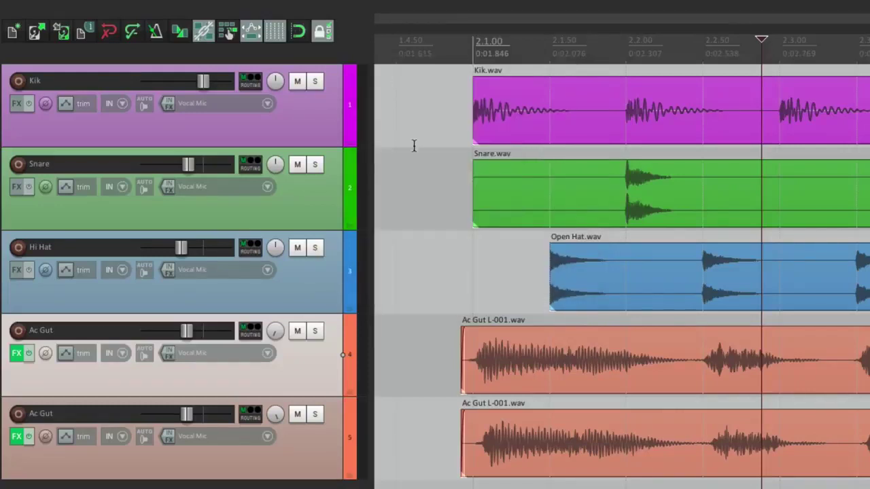
- Filter the action list by "locking" and look through the available locking actions
mouse_move(554, 4)
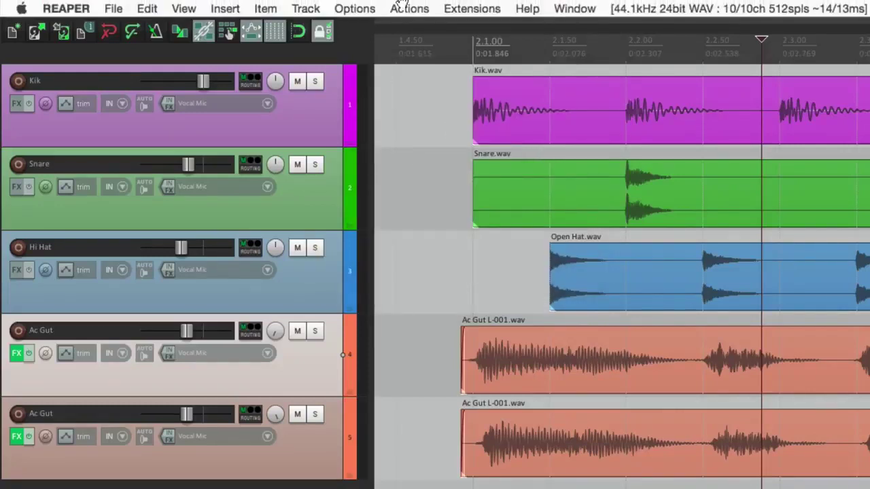
left_click(409, 9)
left_click(409, 28)
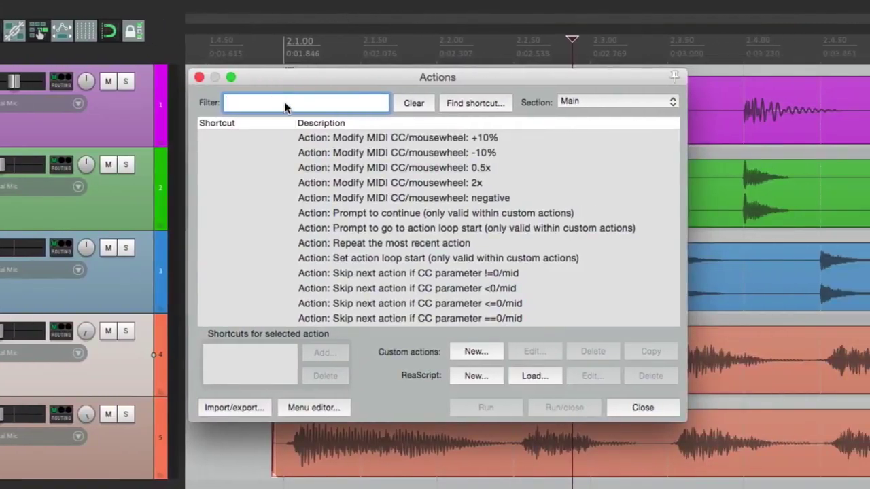
type("locking")
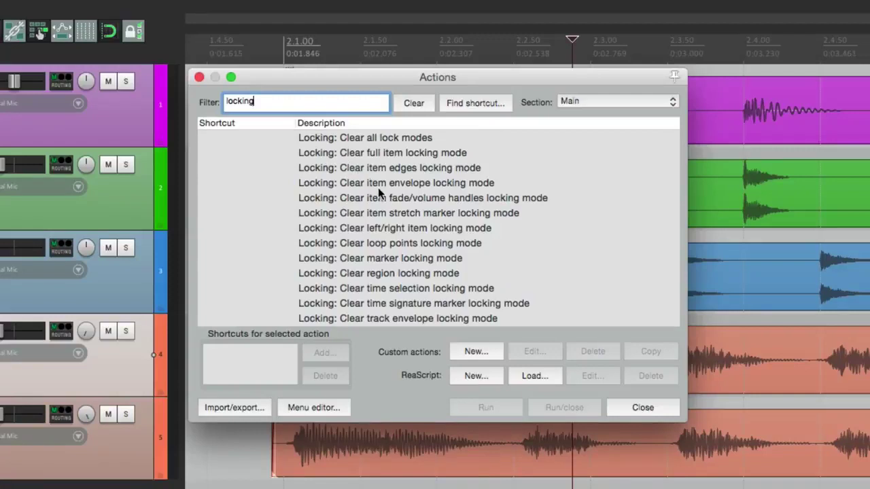
scroll(378, 193, "down", 5)
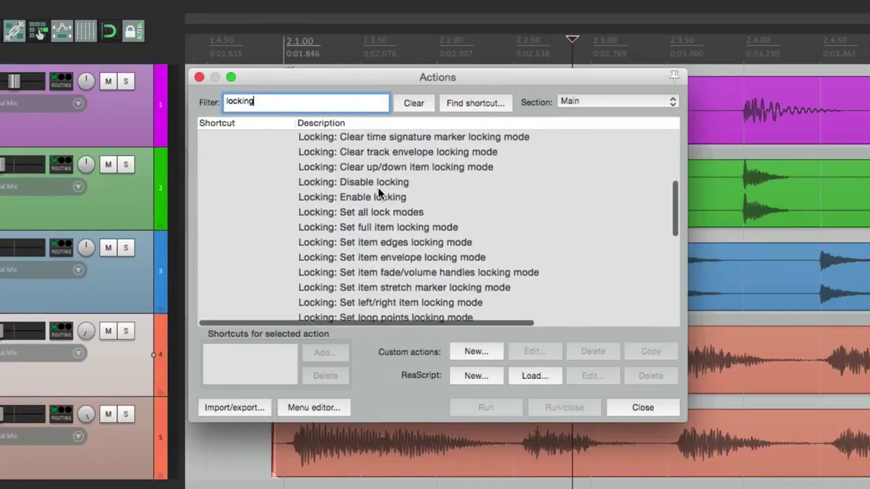
scroll(408, 211, "down", 2)
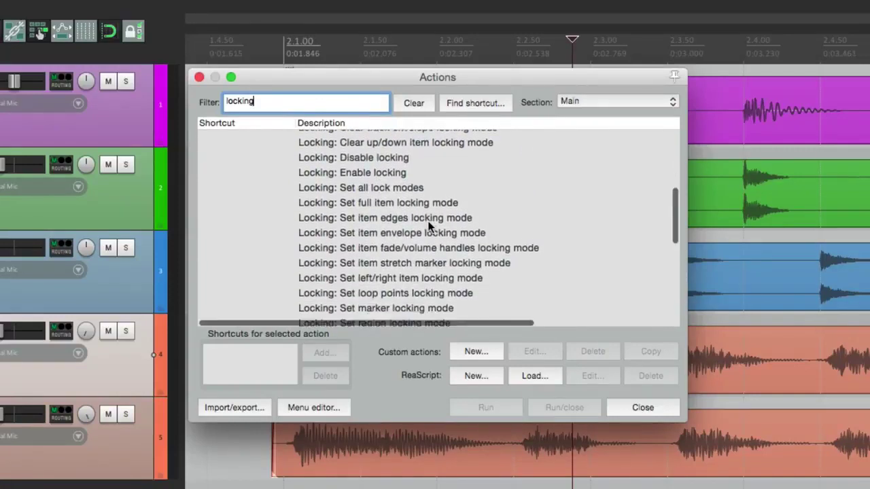
scroll(429, 226, "down", 1)
- Examine the actions that set full item, item edges, item envelope and item fade/volume handles locking modes
left_click(417, 188)
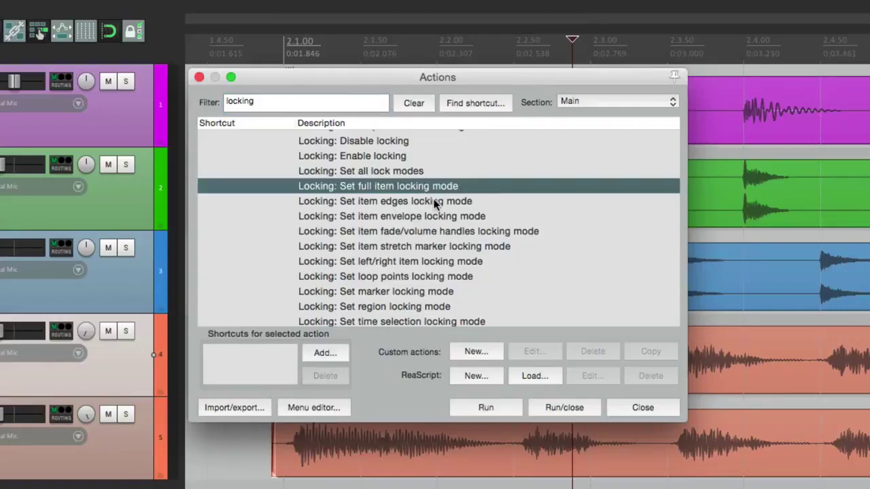
left_click(436, 202)
left_click(446, 215)
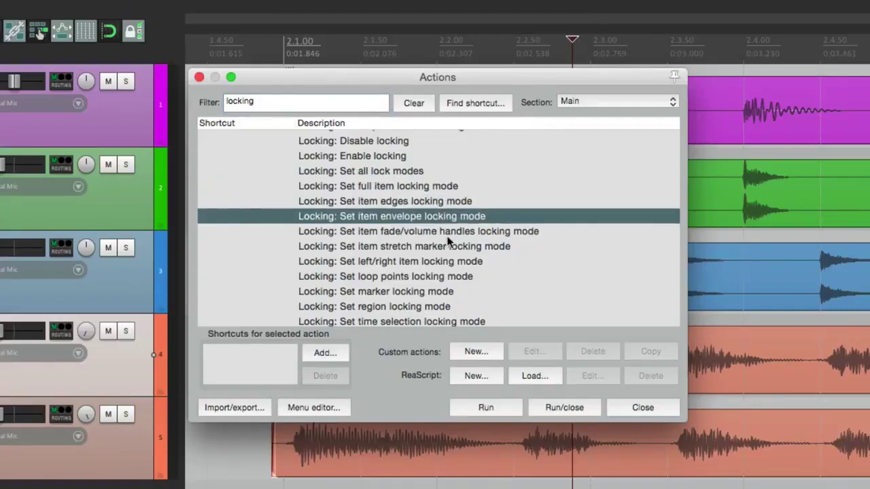
scroll(446, 238, "down", 1)
left_click(445, 219)
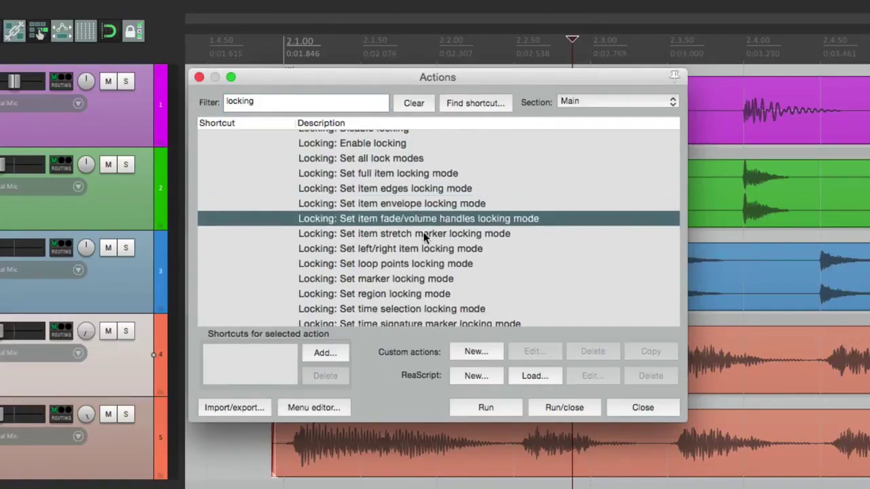
- View the shortcut assignment for "Locking: Set item stretch marker locking mode", cancel it and close the action list
left_click(424, 233)
scroll(428, 232, "down", 2)
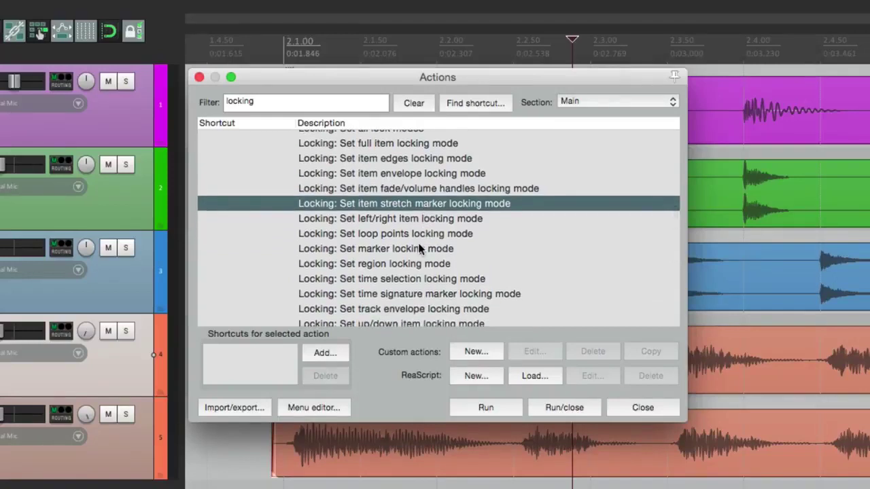
left_click(322, 354)
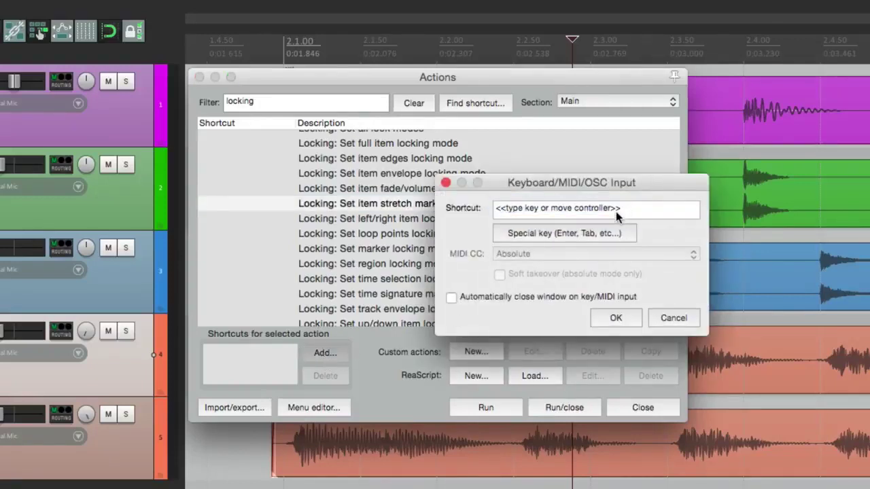
left_click(661, 317)
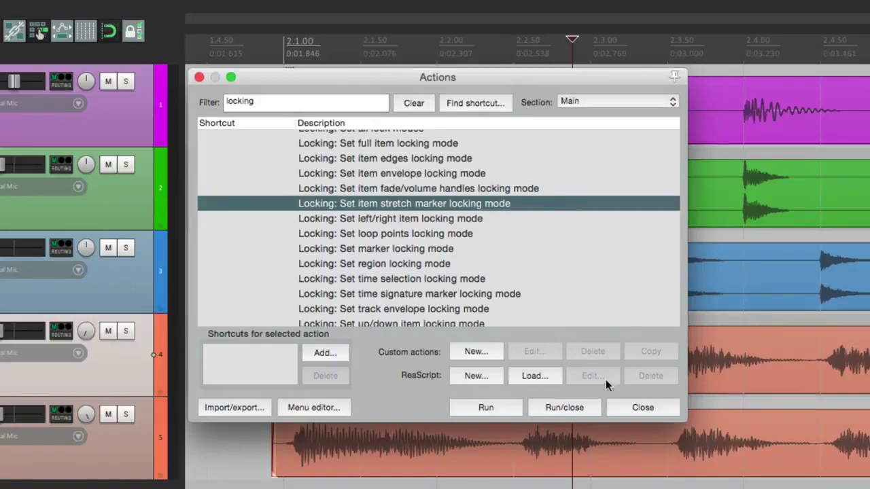
left_click(621, 408)
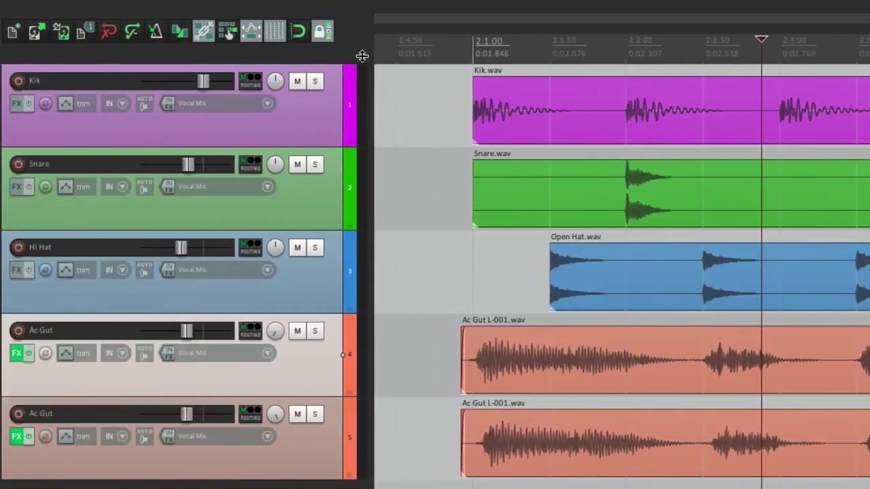
- Examine which elements are set to be locked in the lock settings
right_click(206, 32)
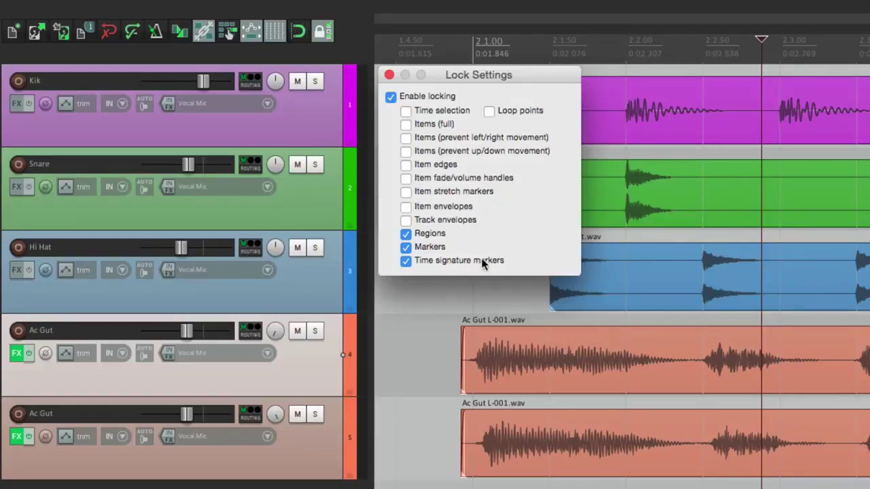
left_click(389, 75)
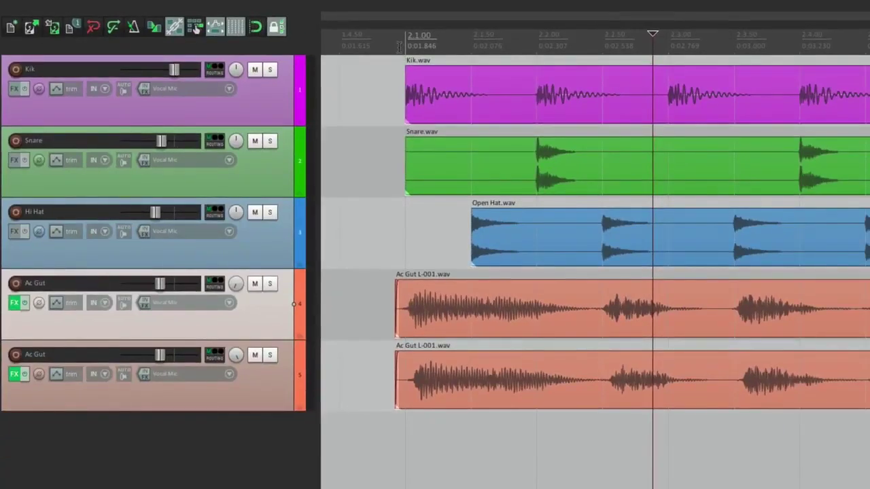
- Insert a marker just before 2.1.00 on the timeline
left_click(399, 46)
right_click(400, 46)
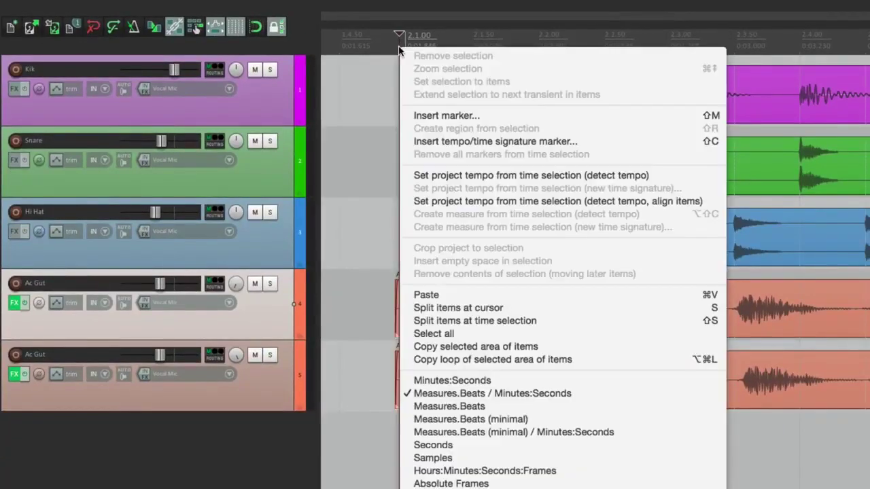
left_click(412, 115)
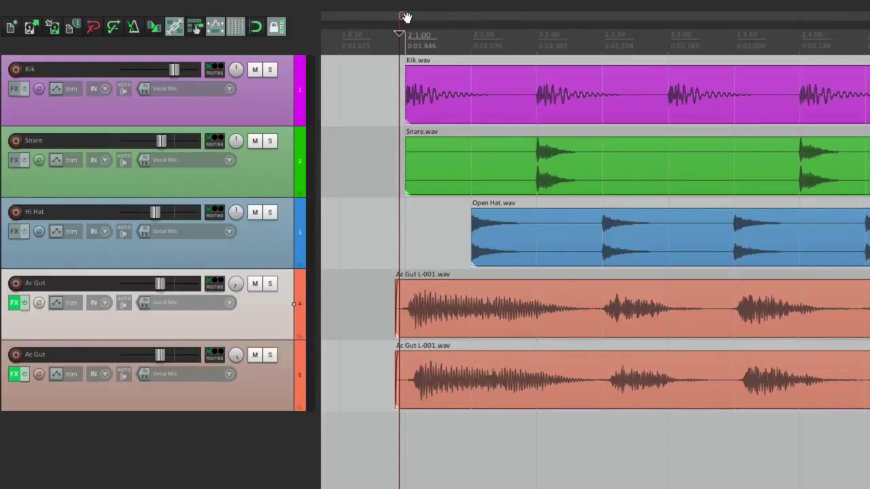
- Move the marker earlier to about 1.4.83 with locking off, and turn locking back on
key("l")
mouse_move(405, 17)
left_mouse_down()
mouse_move(569, 23)
mouse_move(387, 26)
left_mouse_up()
key("l")
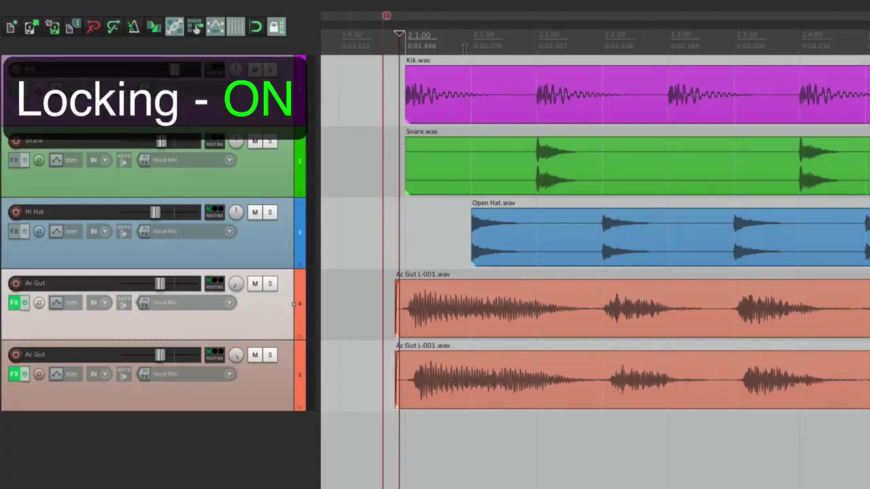
- Enable locking for items' left/right and up/down movement, item edges and item stretch markers in the lock settings
right_click(277, 27)
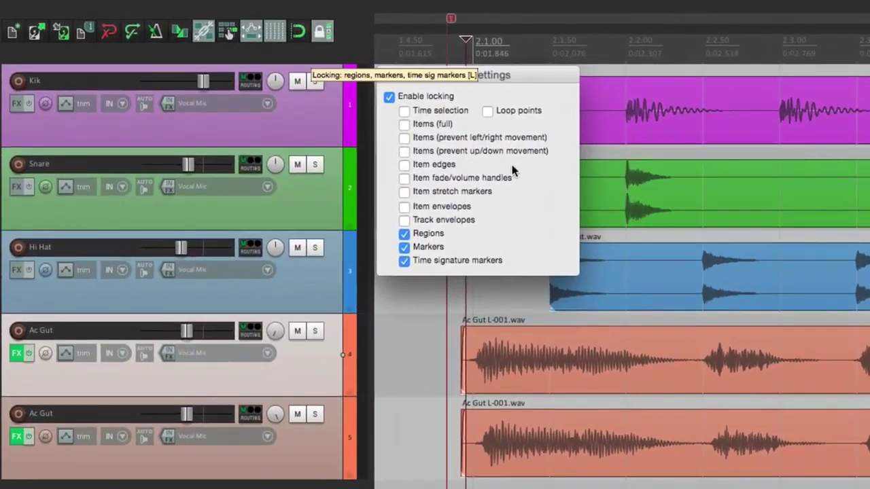
left_click(405, 153)
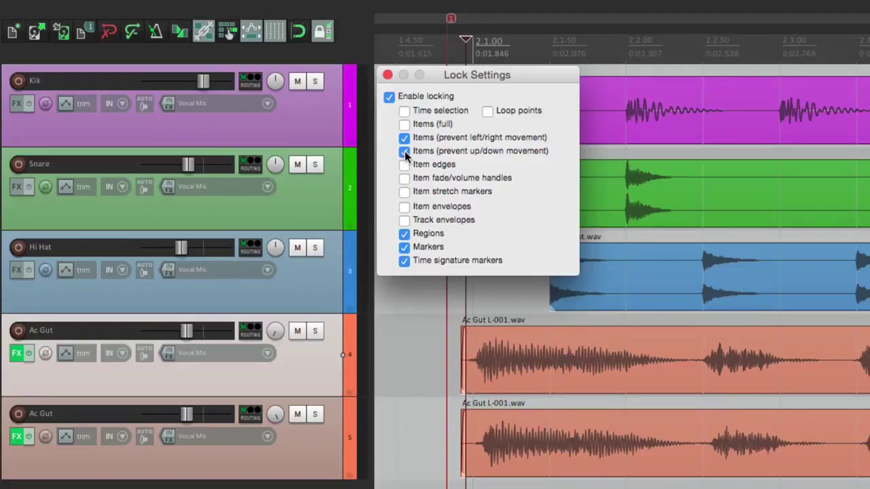
left_click(405, 164)
left_click(404, 193)
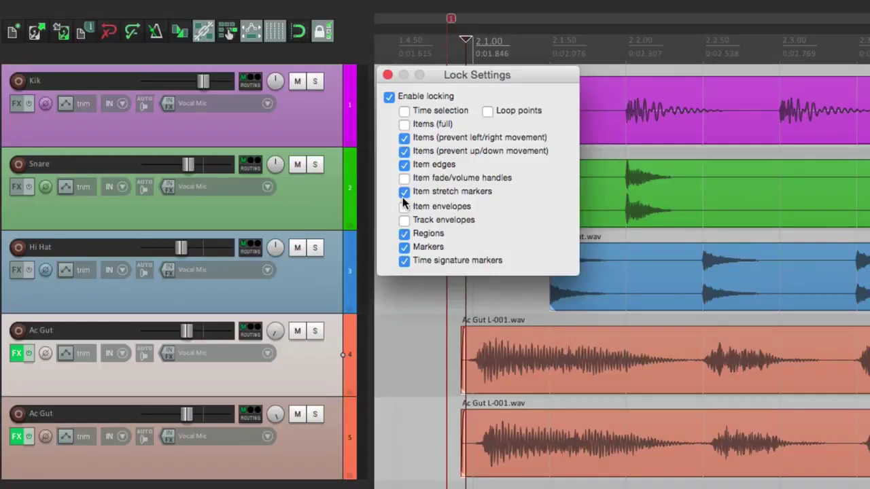
key("Escape")
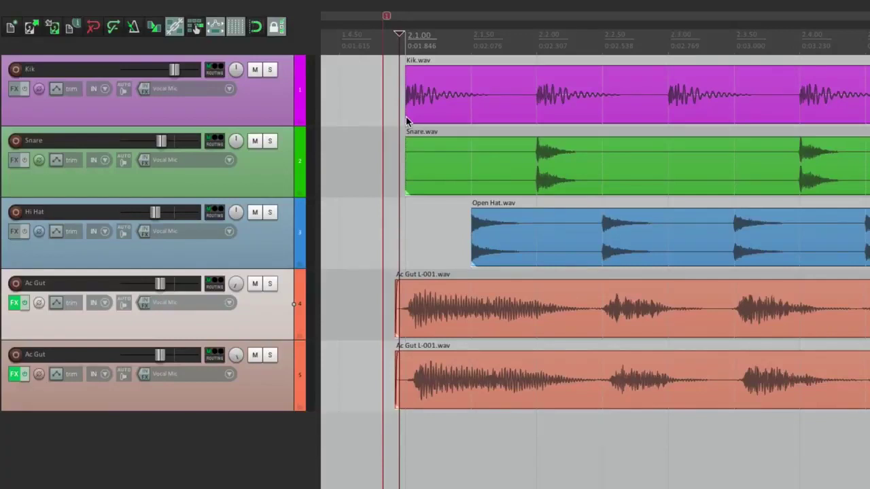
- Try to move the Snare and Kik items with locking on
left_click_drag(450, 148, 478, 163)
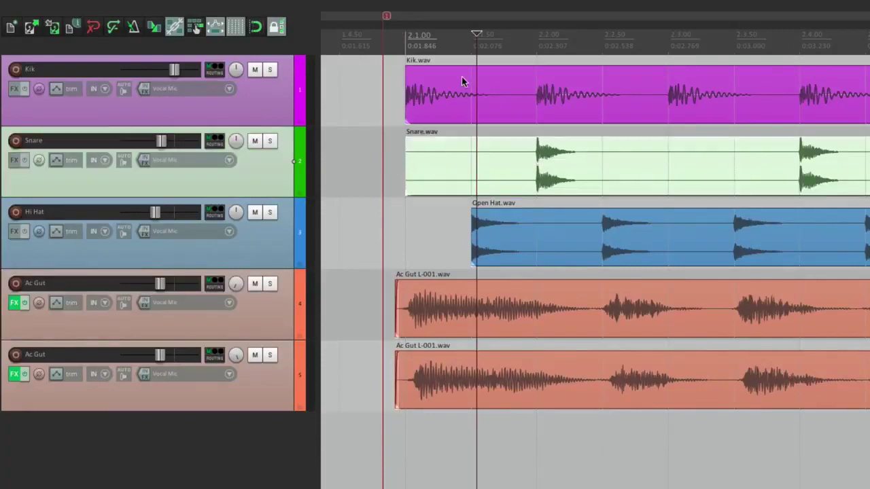
left_click_drag(462, 77, 467, 97)
left_click(441, 98)
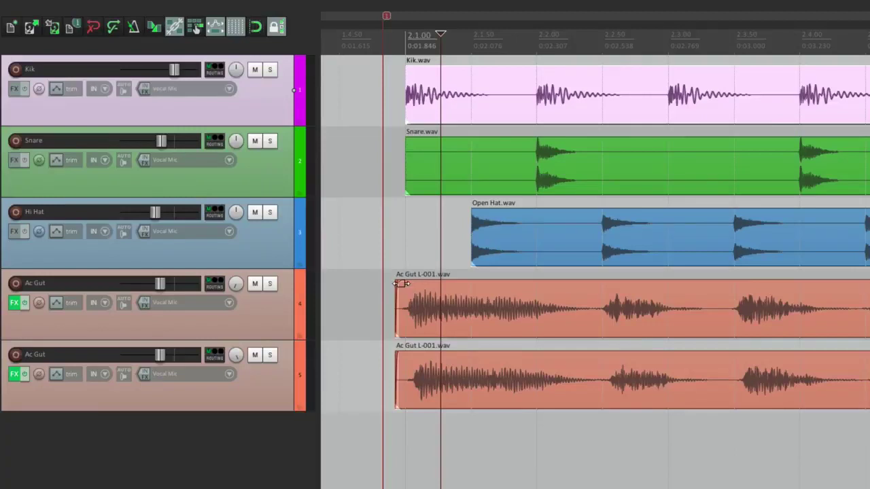
- Create long fade-ins on both Ac Gut items, ending at about 2.2.00 on track 4 and slightly past it on track 5
left_click_drag(399, 284, 614, 281)
left_click_drag(400, 358, 600, 358)
left_click_drag(612, 301, 537, 301)
left_click_drag(596, 369, 548, 373)
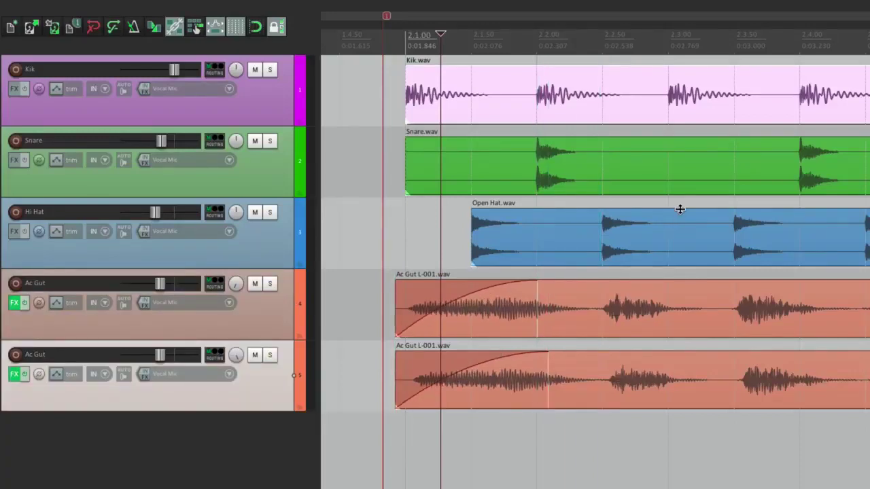
- Lower the item volume of Open Hat.wav to about -6.65 dB and of Snare.wav to about -3.27 dB
left_click_drag(680, 208, 680, 239)
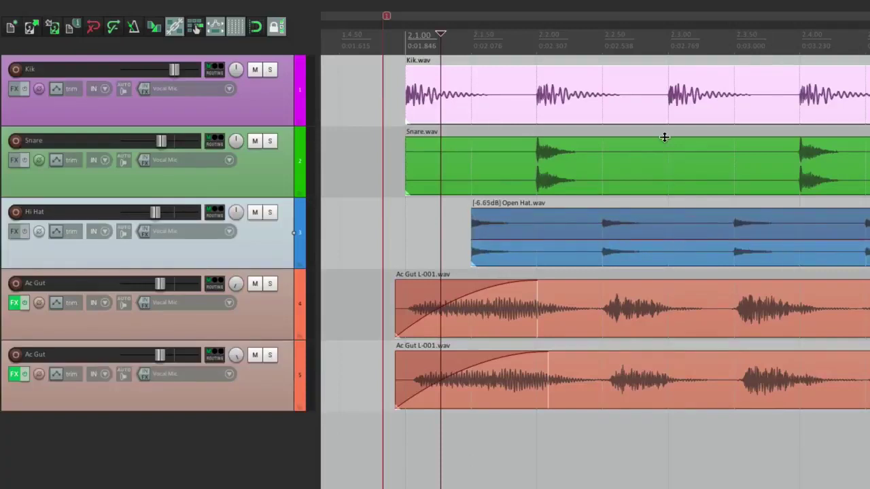
left_click_drag(666, 136, 667, 155)
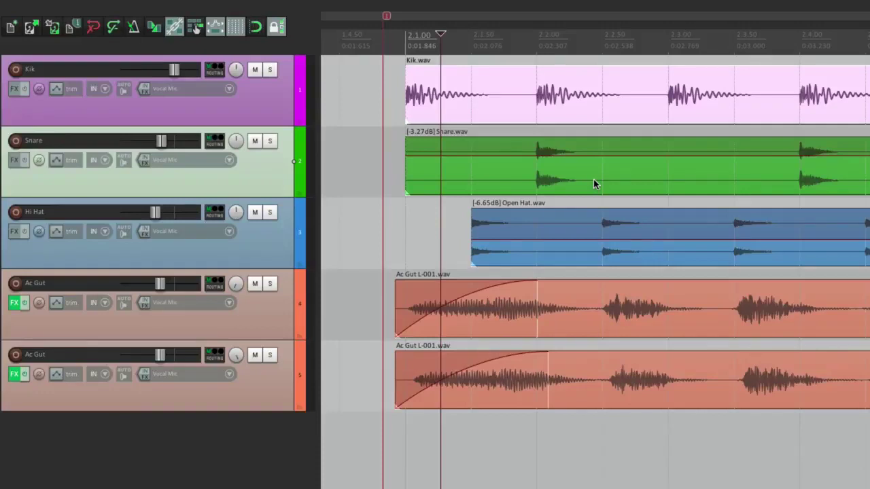
- Turn locking off and move the Snare item slightly later, so it starts just after 2.1.00
key("l")
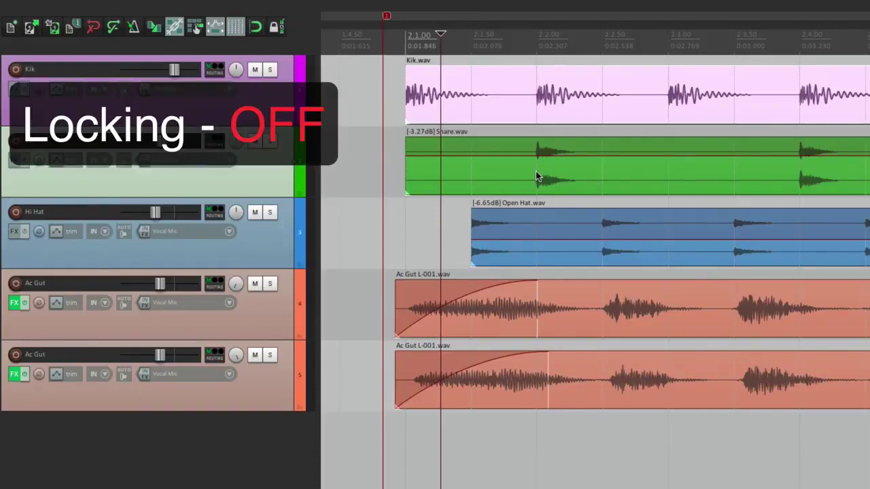
mouse_move(536, 175)
left_mouse_down()
mouse_move(509, 180)
mouse_move(544, 183)
mouse_move(545, 217)
mouse_move(544, 173)
mouse_move(547, 180)
left_mouse_up()
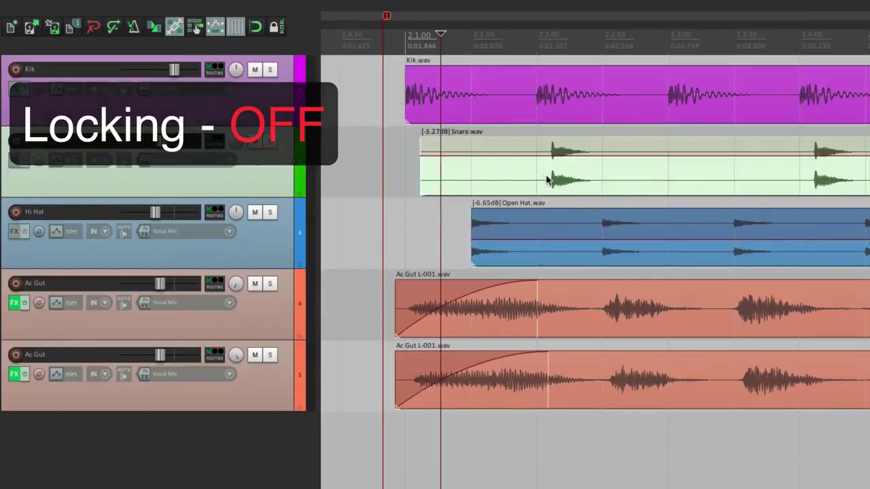